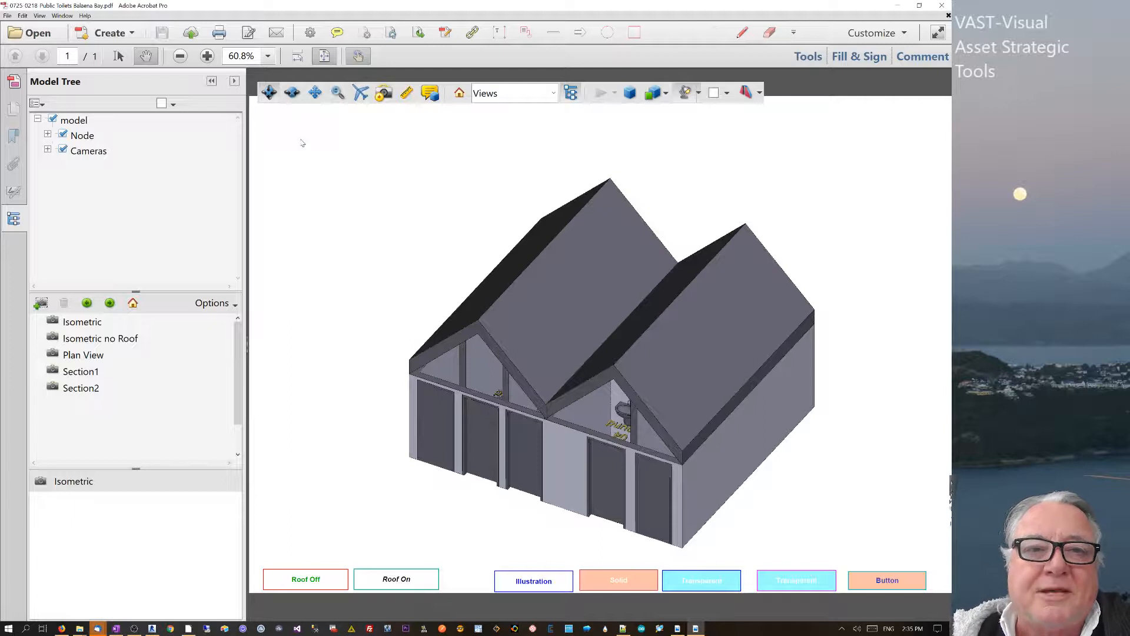
Add a 3D comment attached to the building's side wall, reading "this wall need s repairinbg".
click(429, 95)
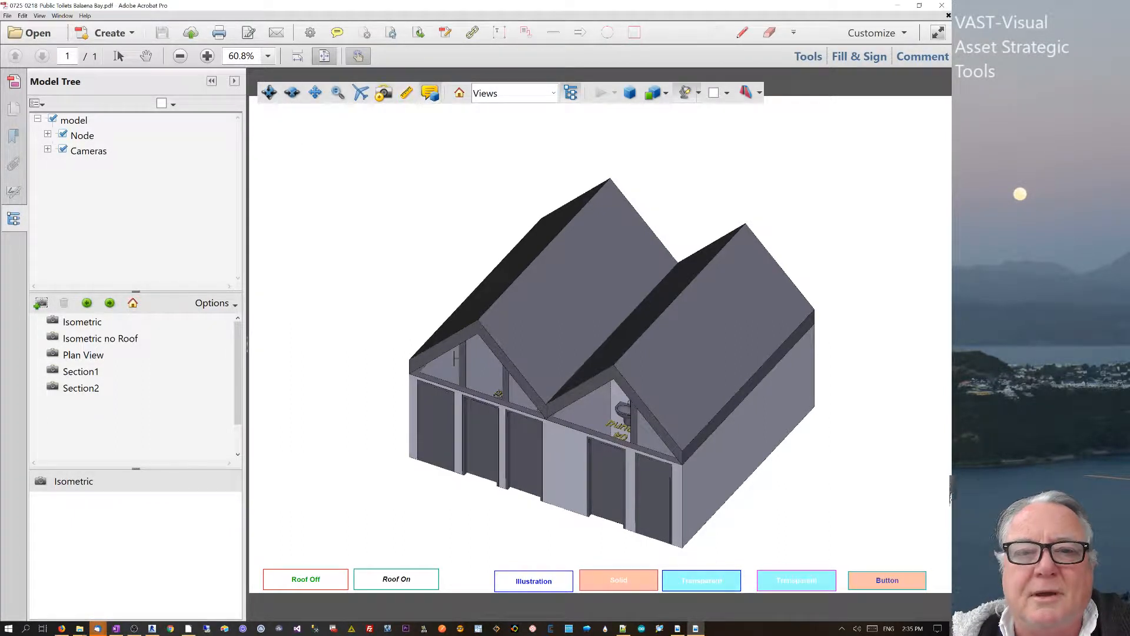
mouse_move(748, 432)
mouse_down()
mouse_move(848, 426)
mouse_move(863, 443)
mouse_up()
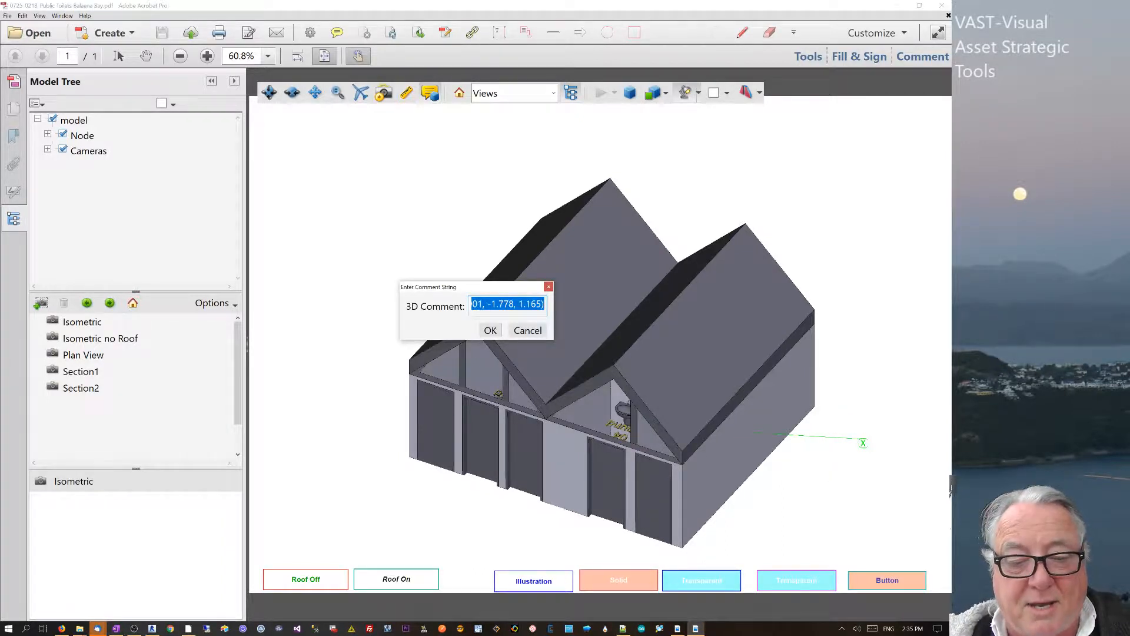
text(this wa)
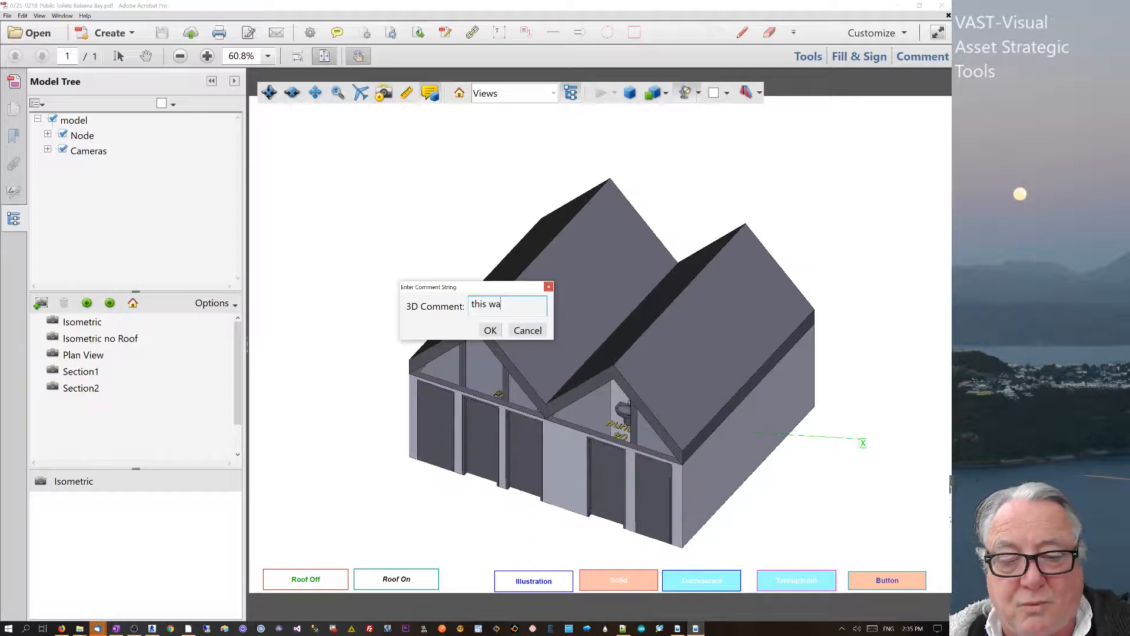
text(ll need s)
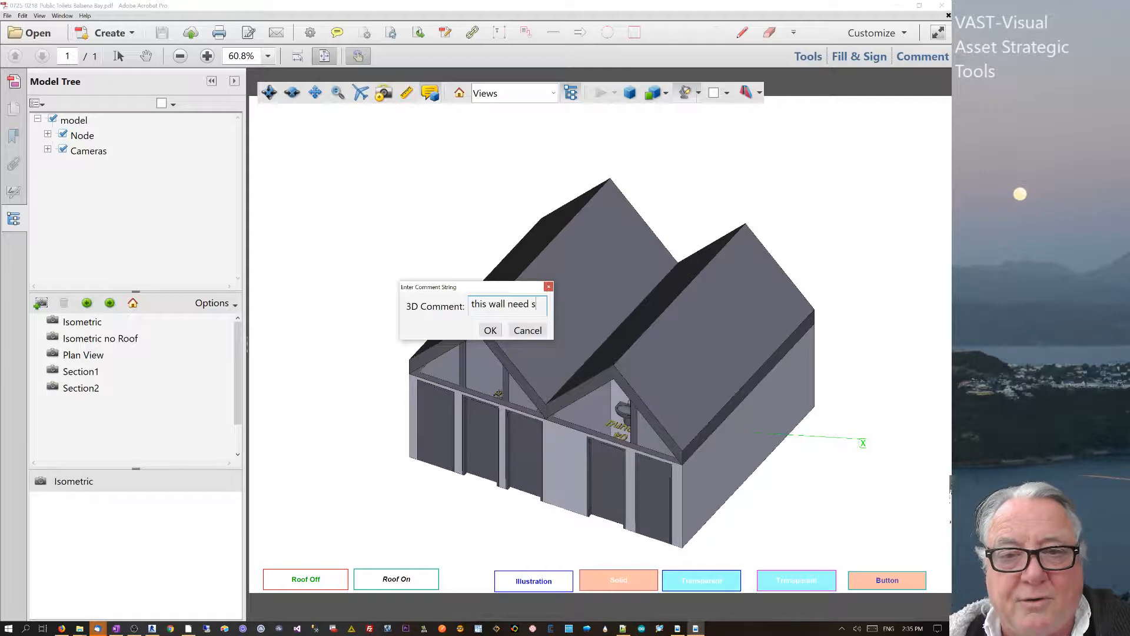
text( repairinbg)
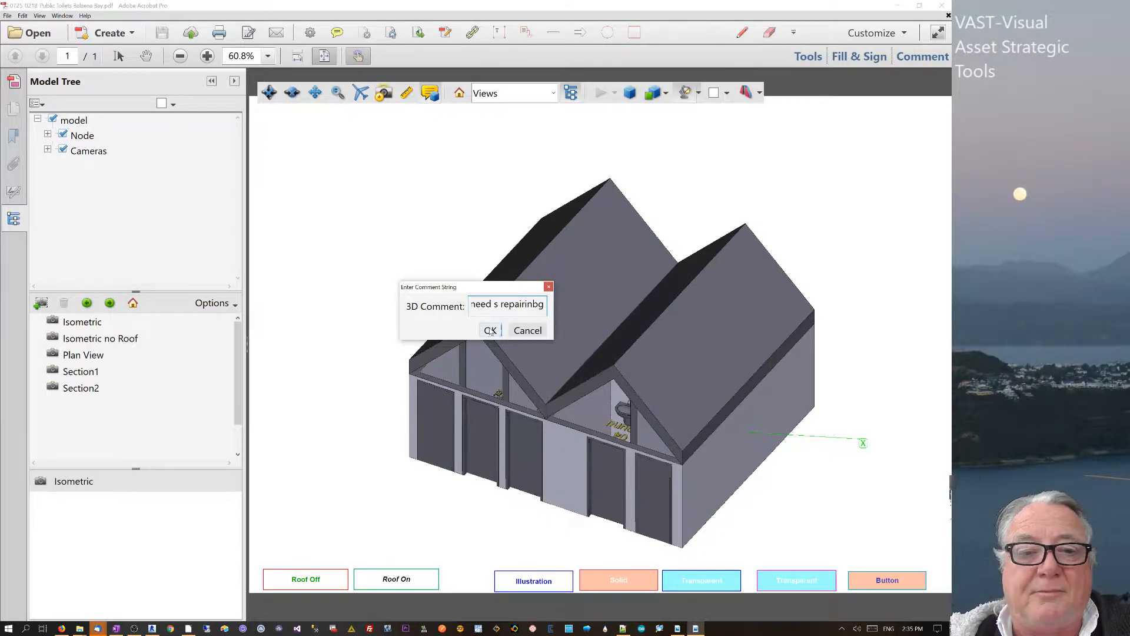
key(Return)
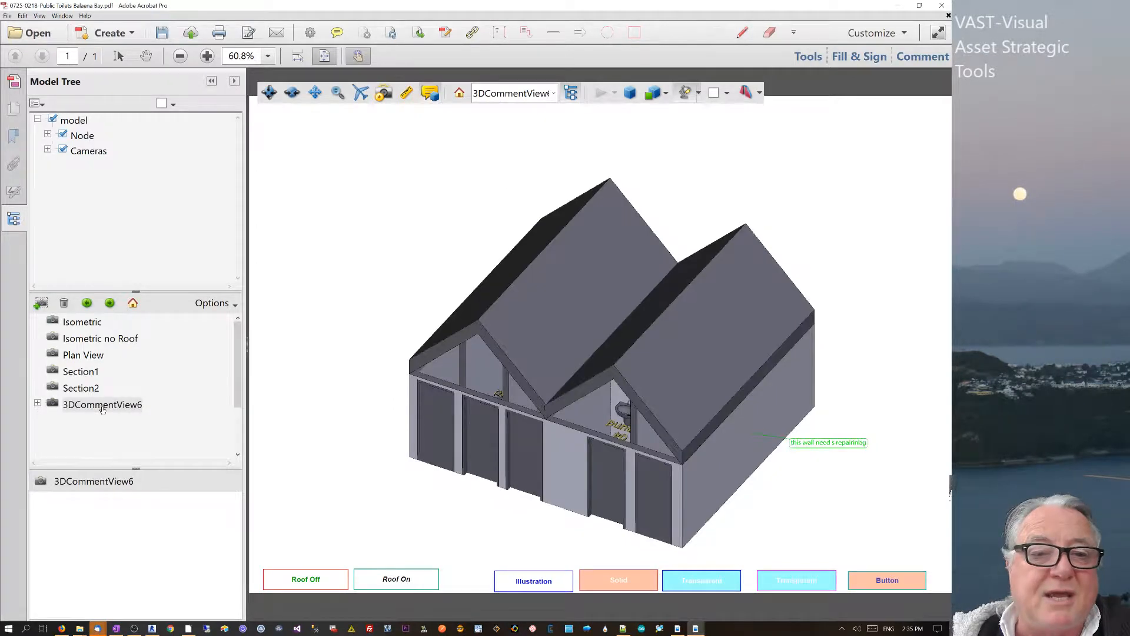
click(103, 405)
click(103, 405)
click(89, 405)
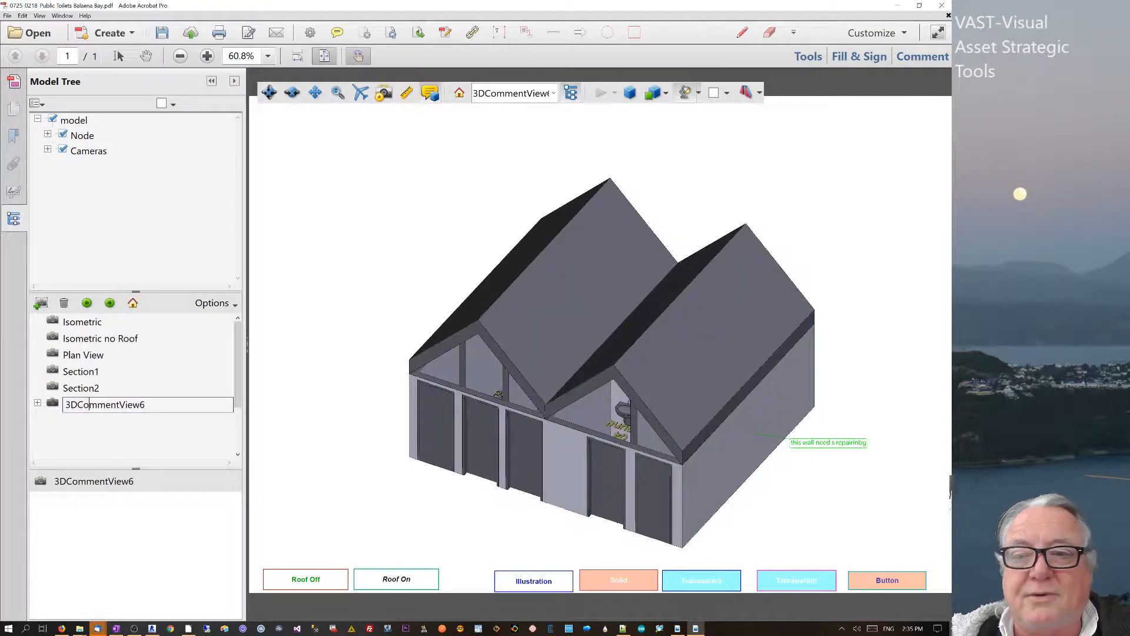
Add a sticky note reading "thos repair" on the building's side wall near the 3D comment.
click(334, 38)
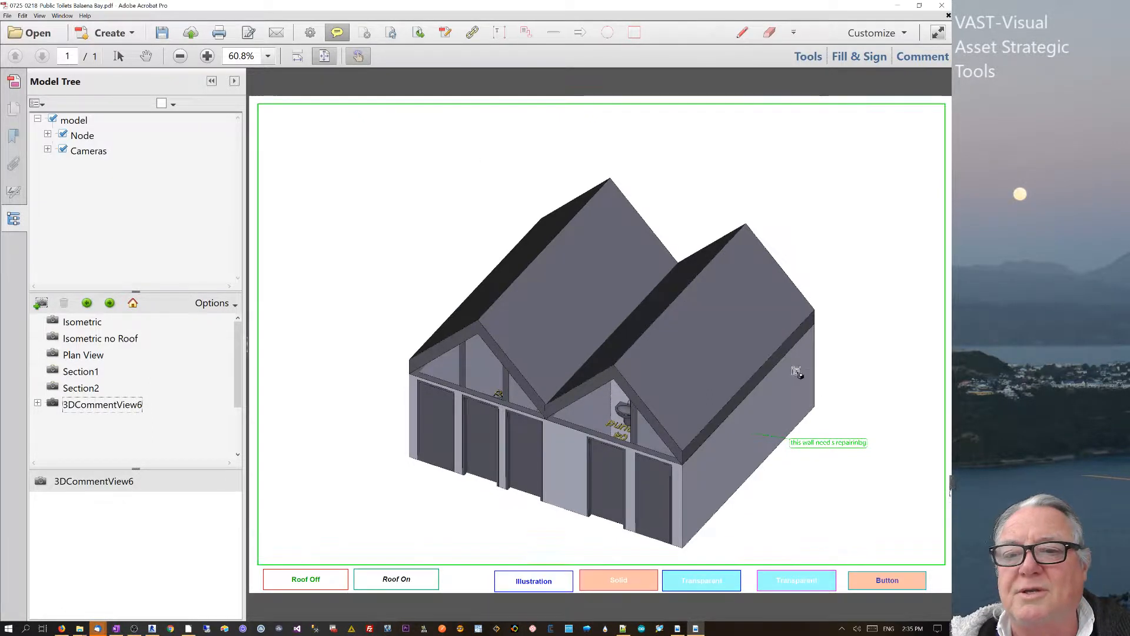
click(793, 373)
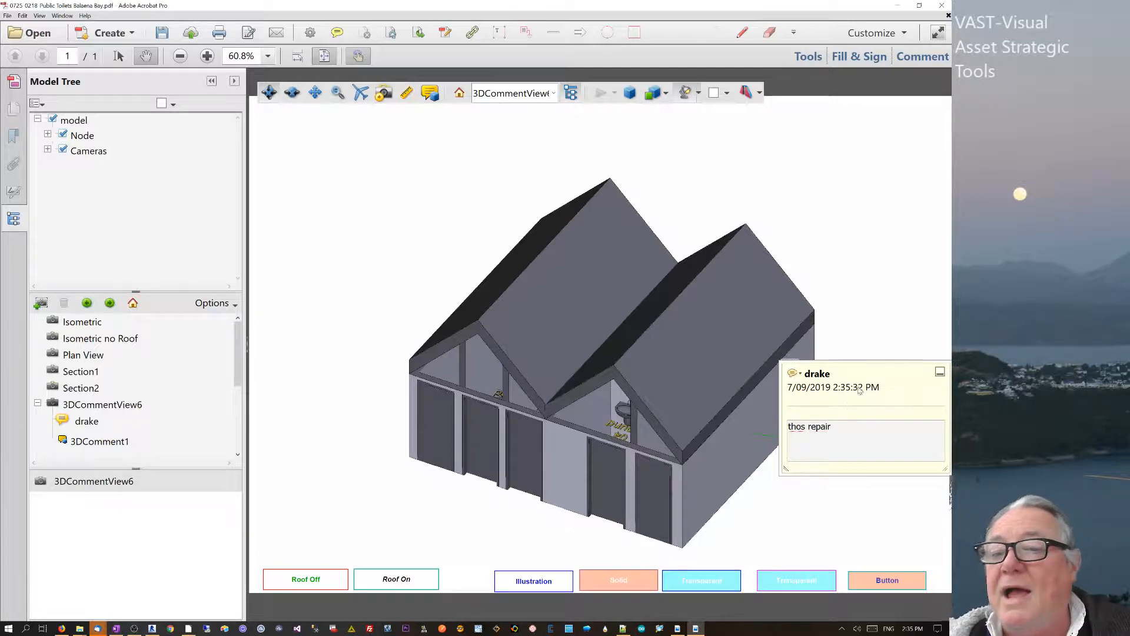
click(145, 444)
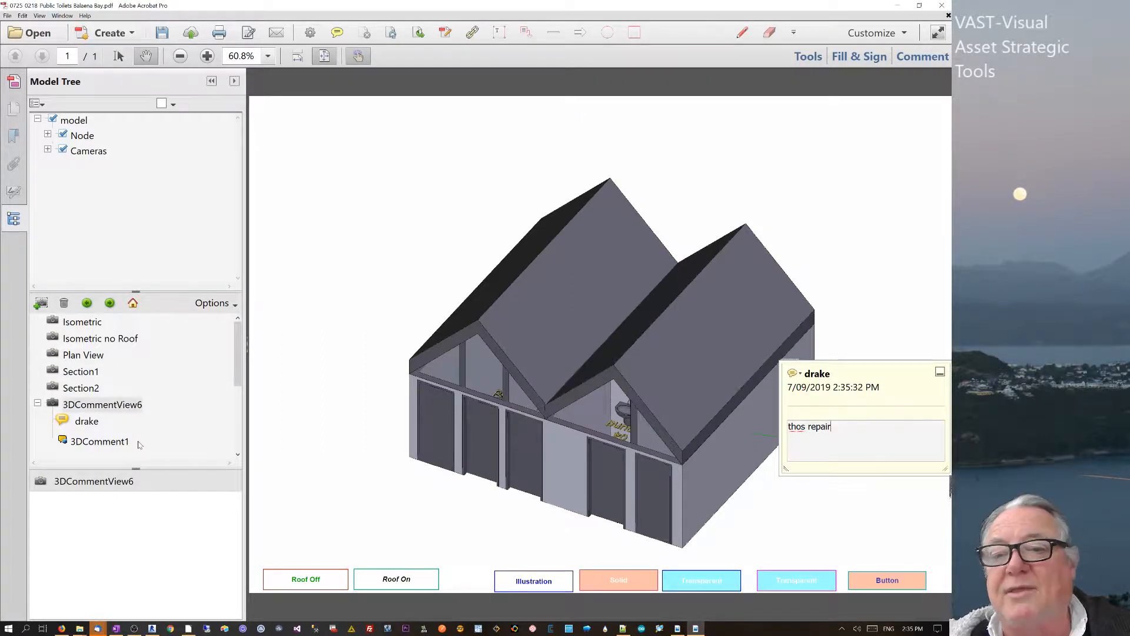
click(900, 248)
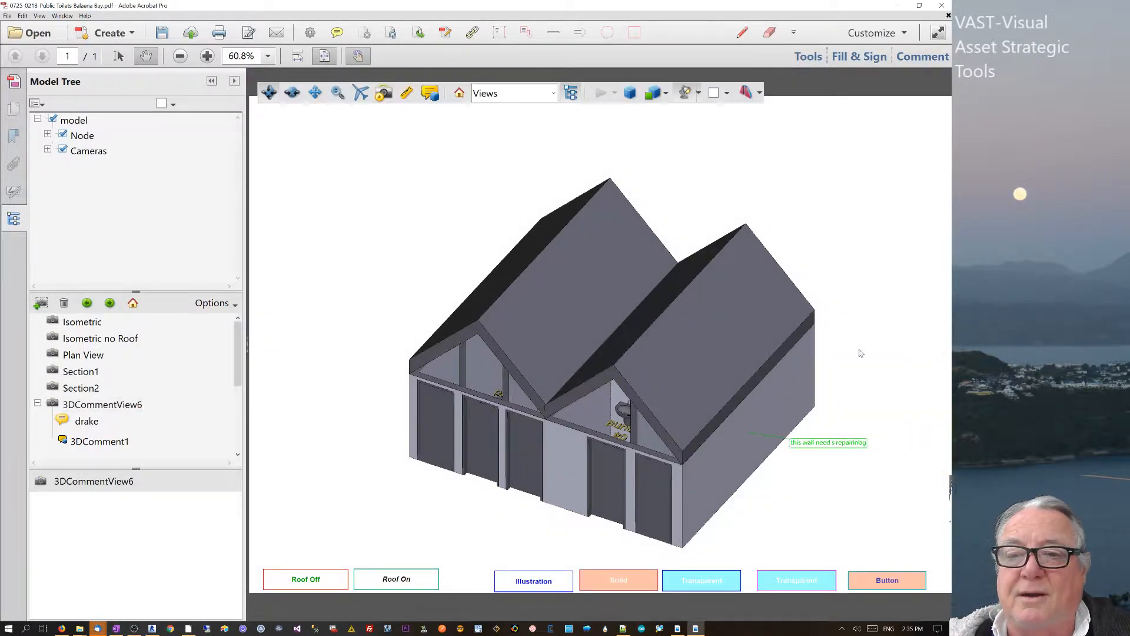
Open the sticky note listed under the 3D comment view and inspect the commented wall from other angles.
click(93, 422)
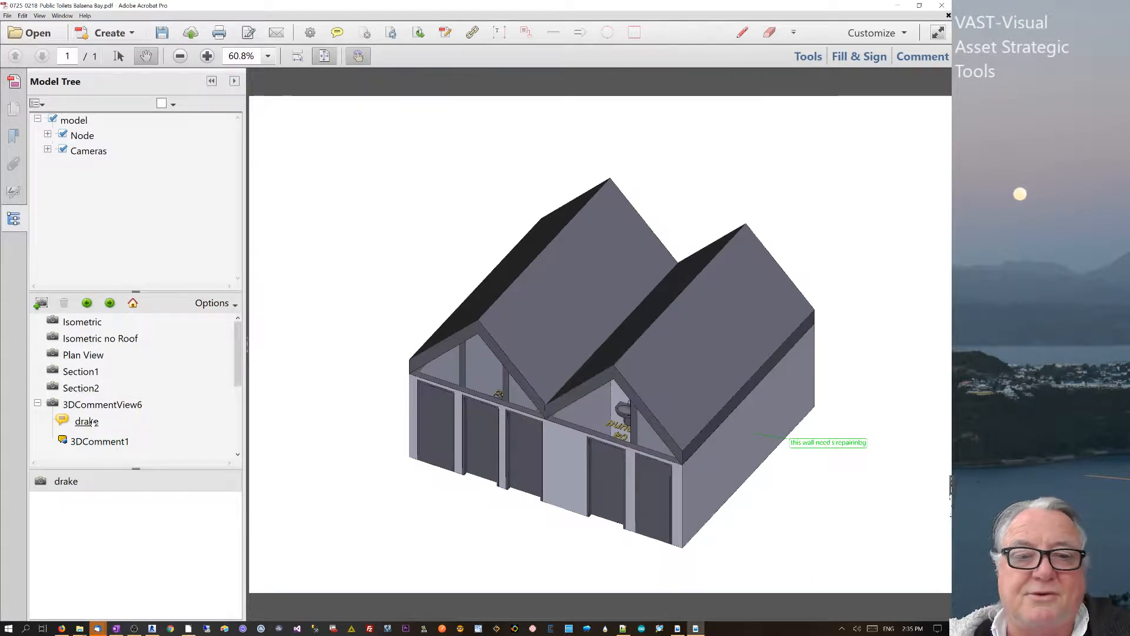
click(93, 421)
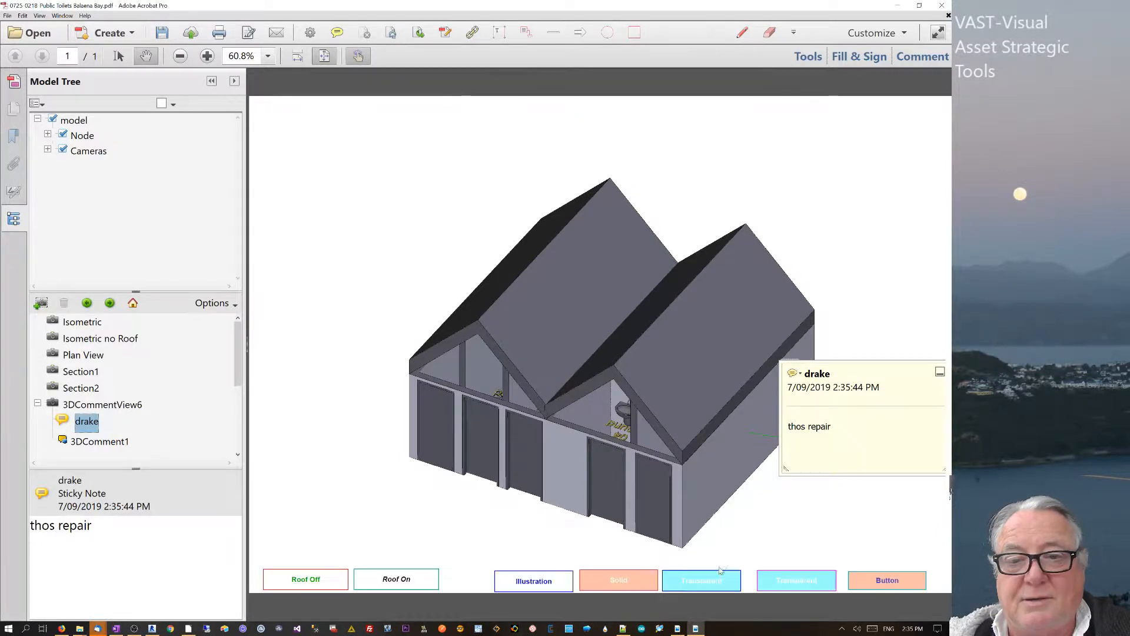
scroll(641, 502, up, 2)
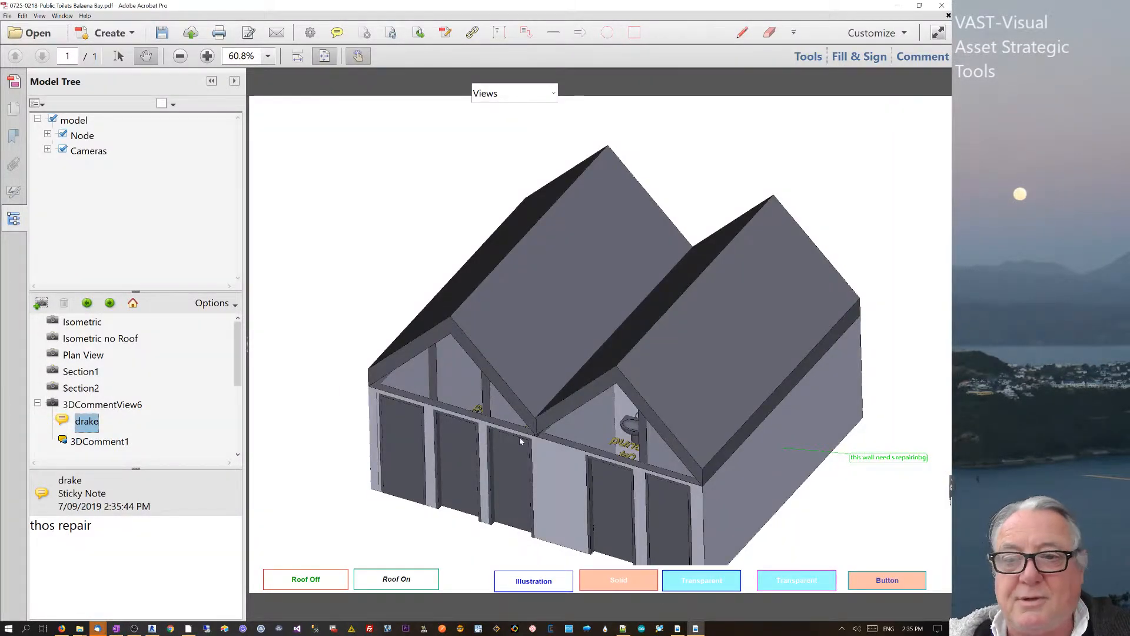
drag(520, 439, 459, 392)
drag(528, 433, 554, 386)
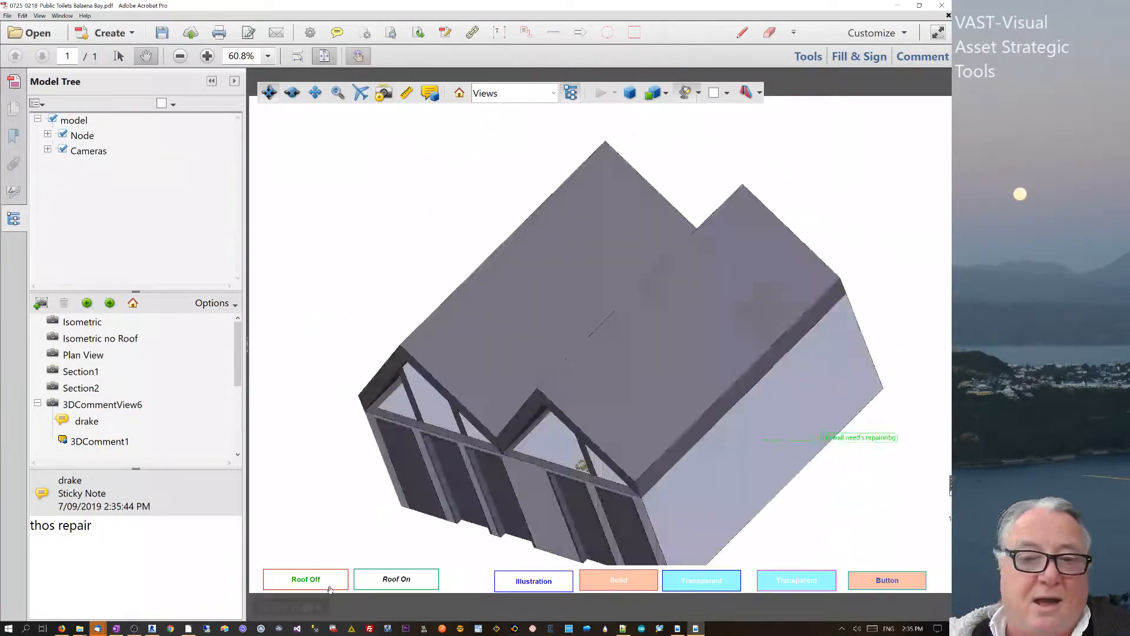
Inspect the room layout from the saved Plan View and show the Isometric no Roof view.
click(83, 355)
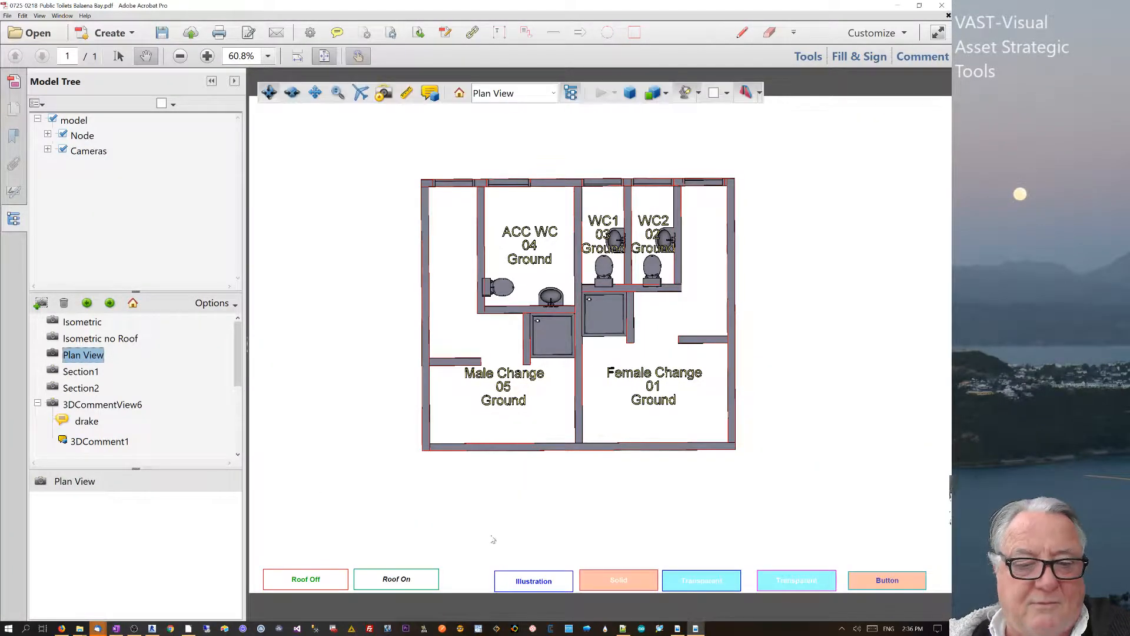
scroll(411, 366, up, 5)
scroll(451, 430, down, 3)
drag(452, 429, 609, 539)
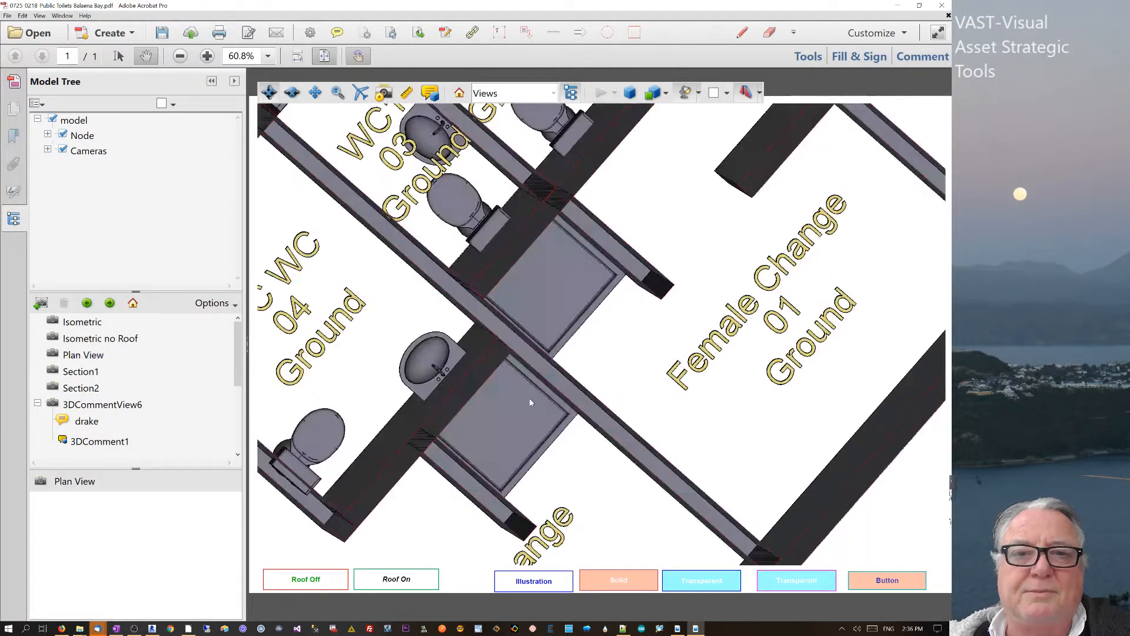
drag(530, 402, 317, 148)
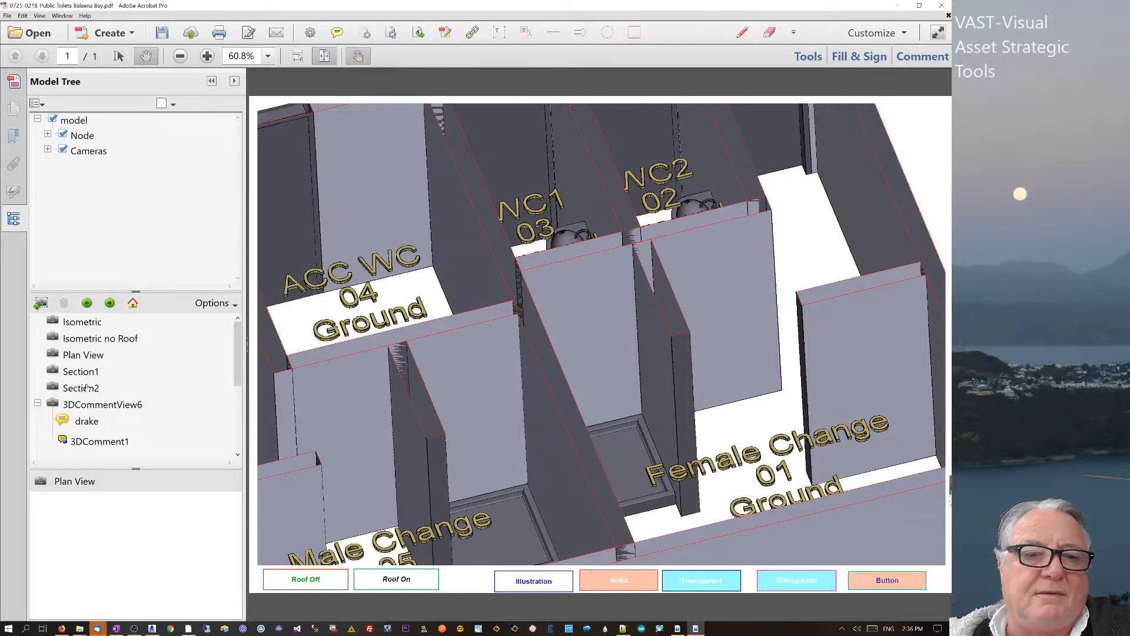
click(88, 338)
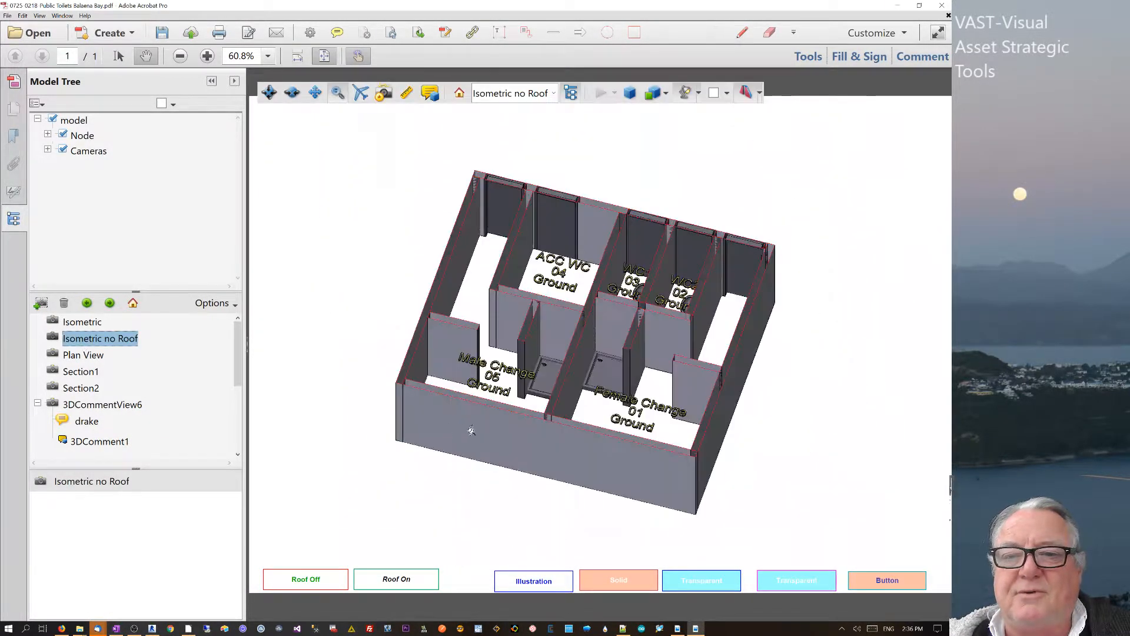
Save the PDF with the 3D comment view displayed and delete that comment view from the list.
click(99, 405)
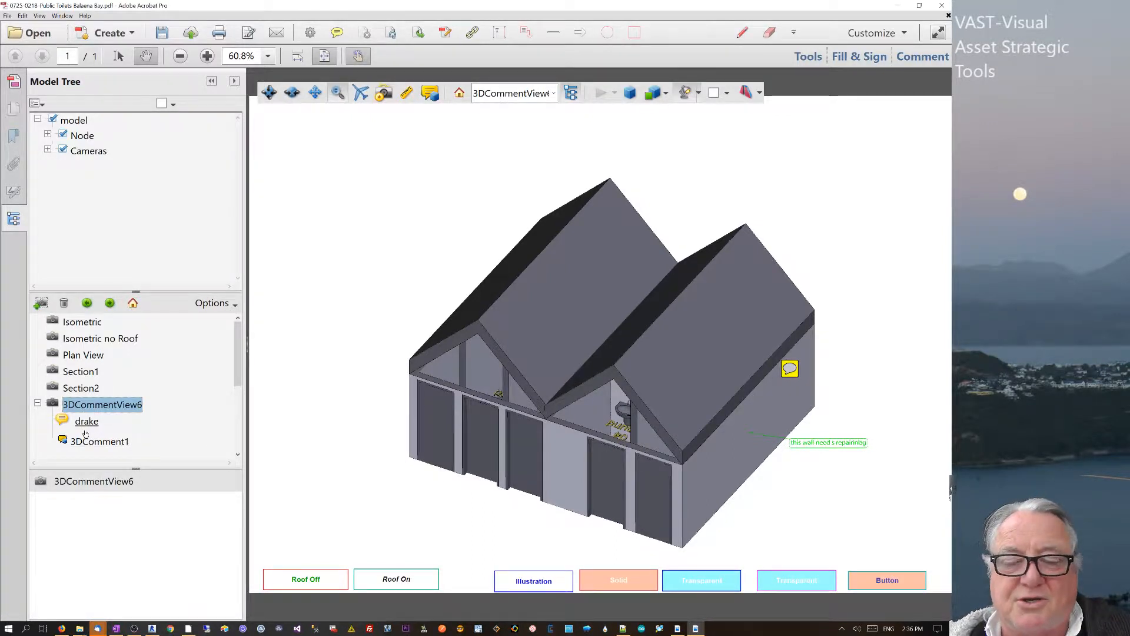
click(157, 36)
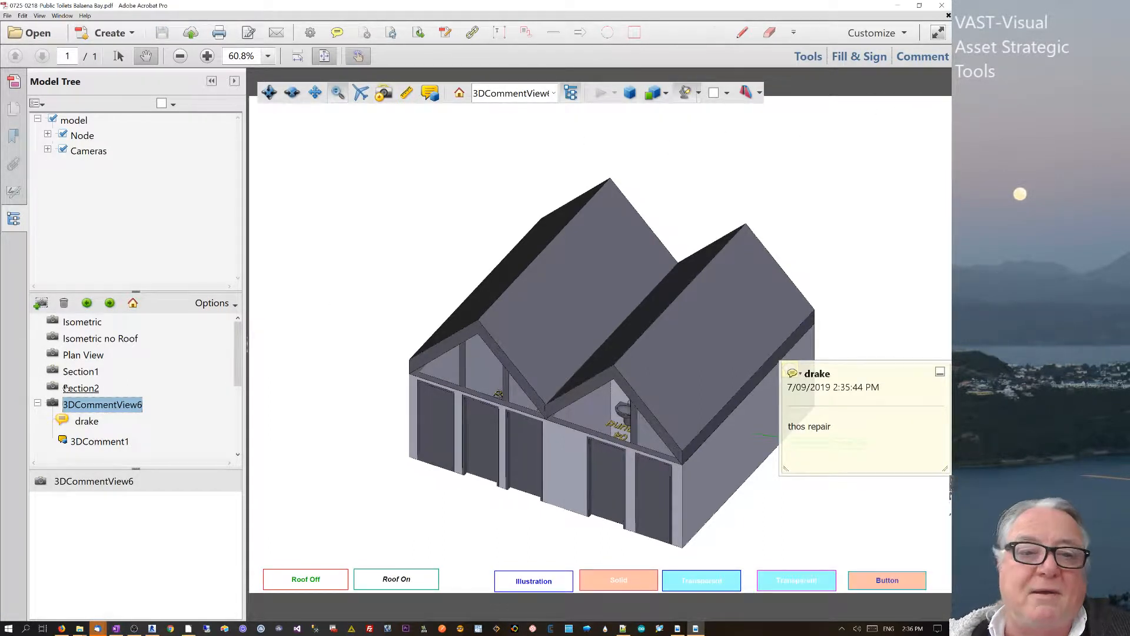
click(63, 303)
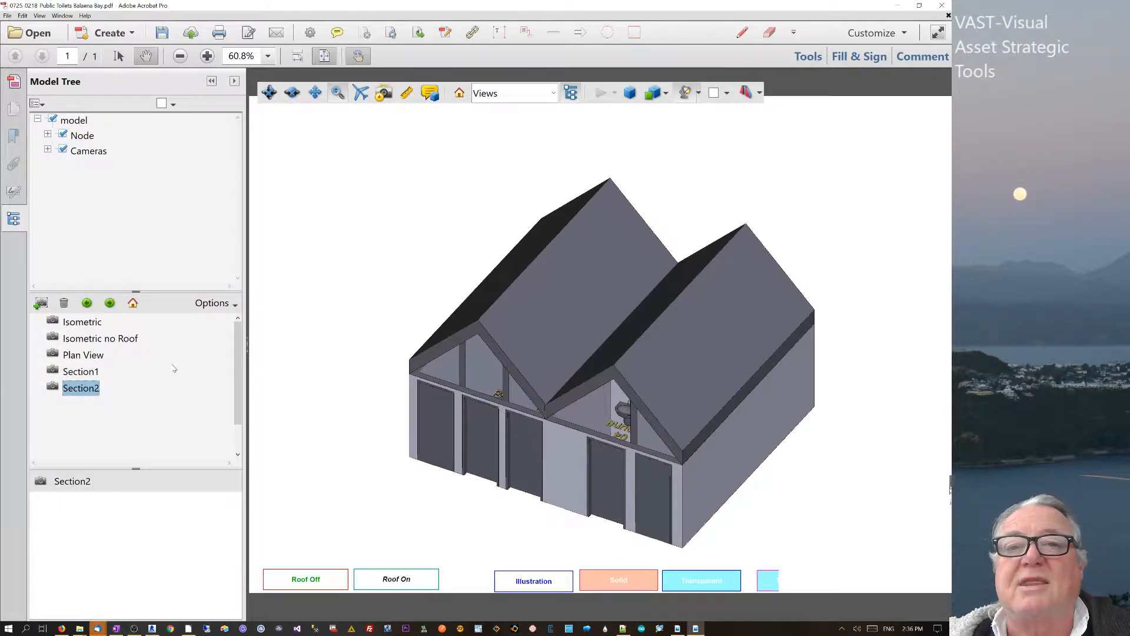
Place the Standard Business APPROVED stamp in the empty area to the upper left of the building.
click(793, 34)
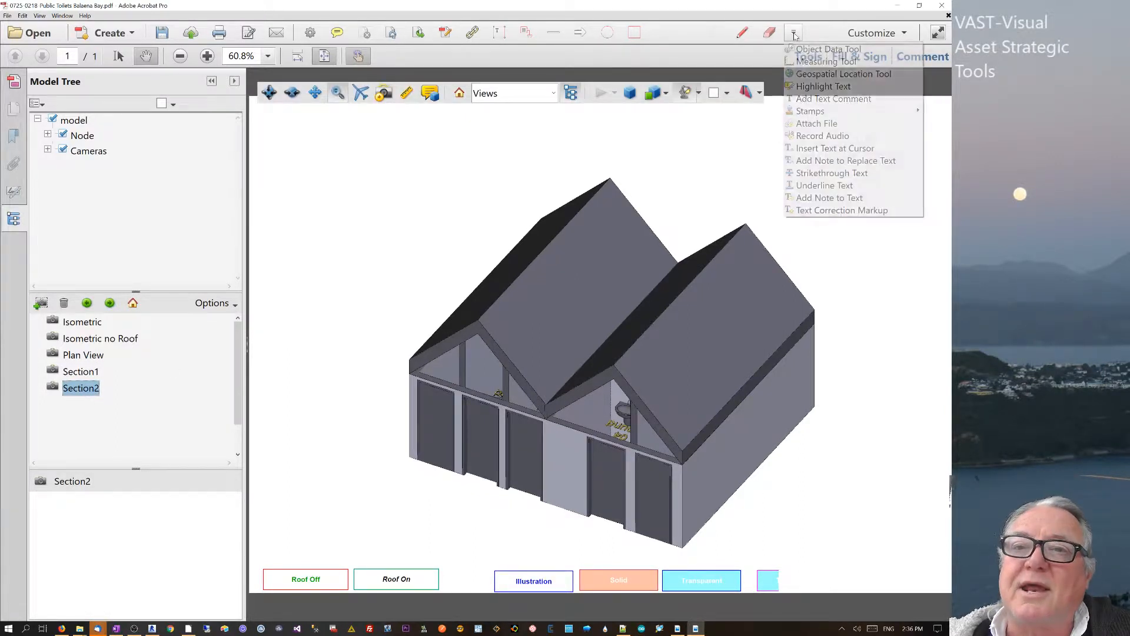
mouse_move(814, 112)
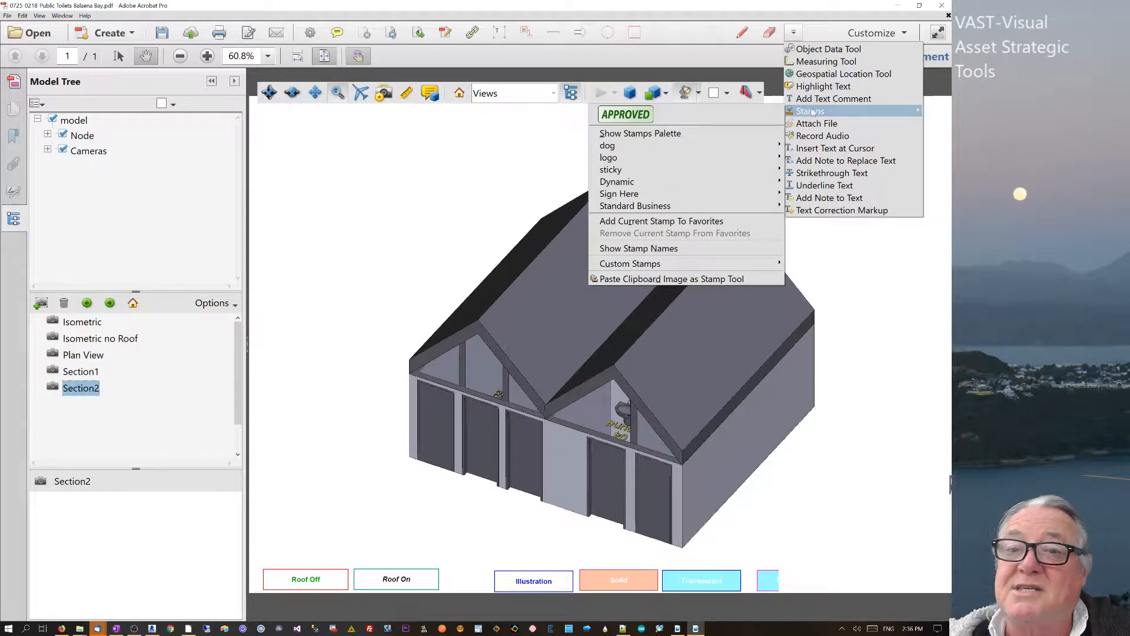
mouse_move(669, 205)
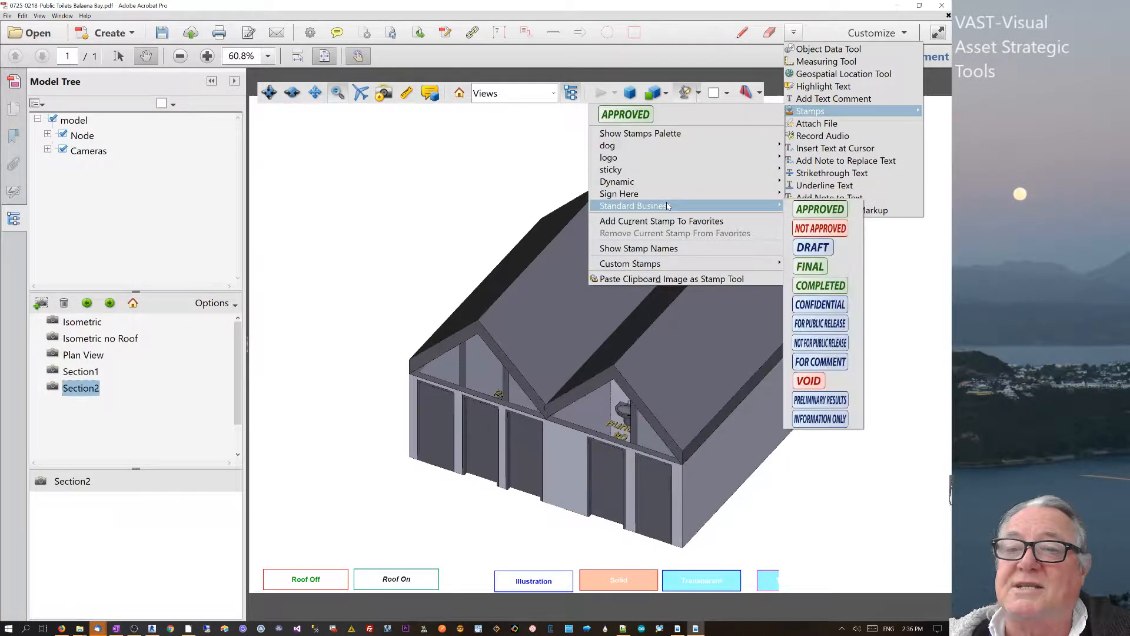
click(820, 209)
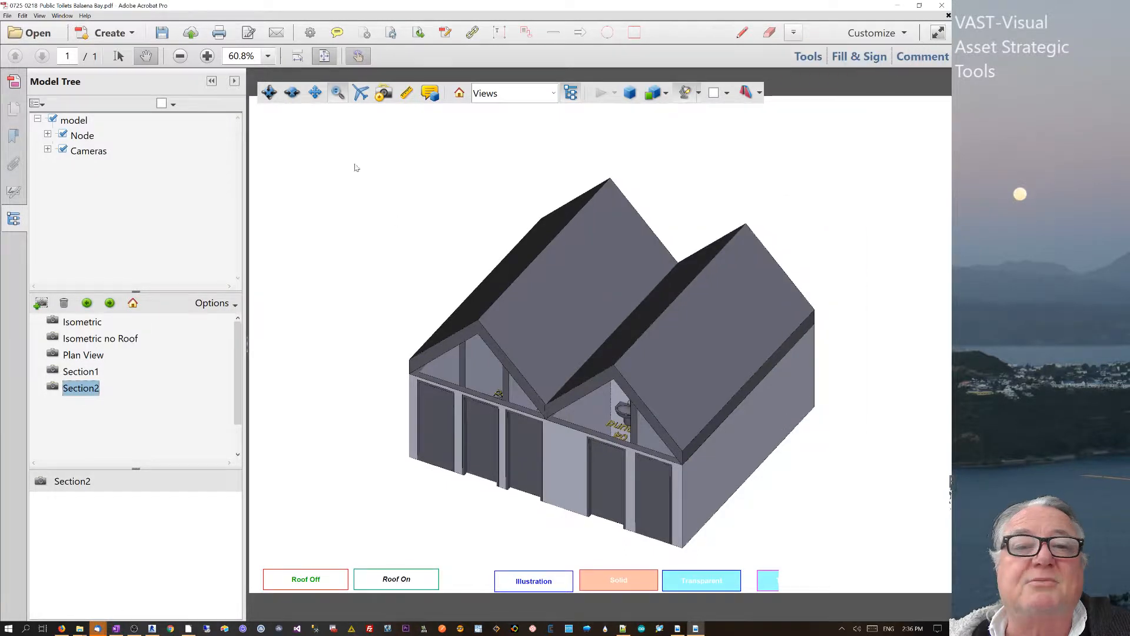
click(311, 148)
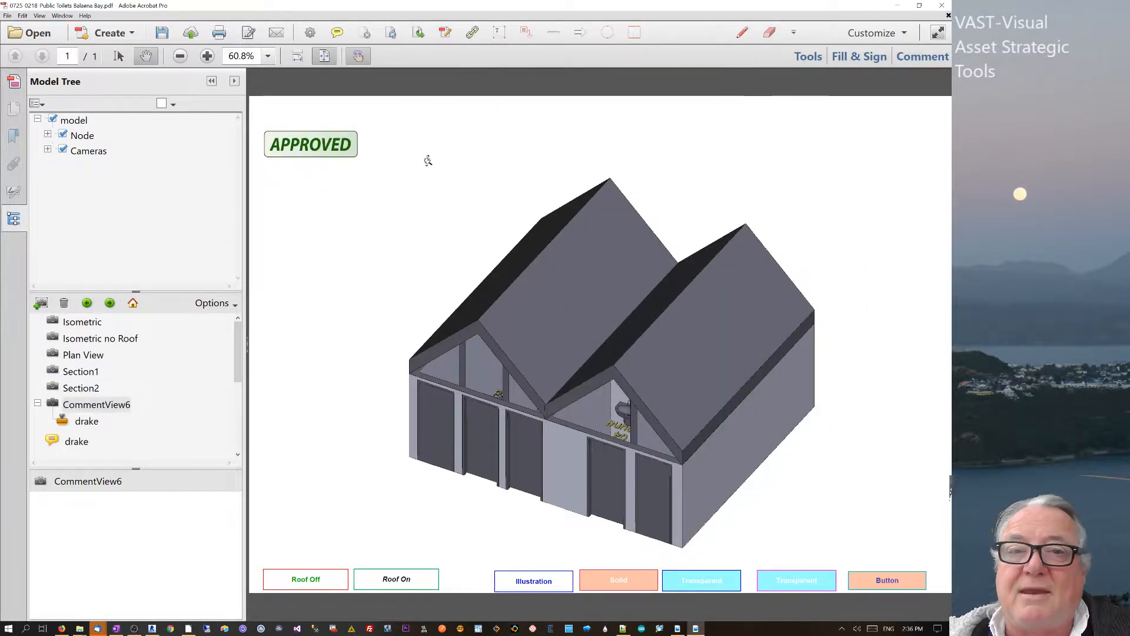
Place the Dynamic APPROVED stamp with name and date directly below the first APPROVED stamp.
click(794, 33)
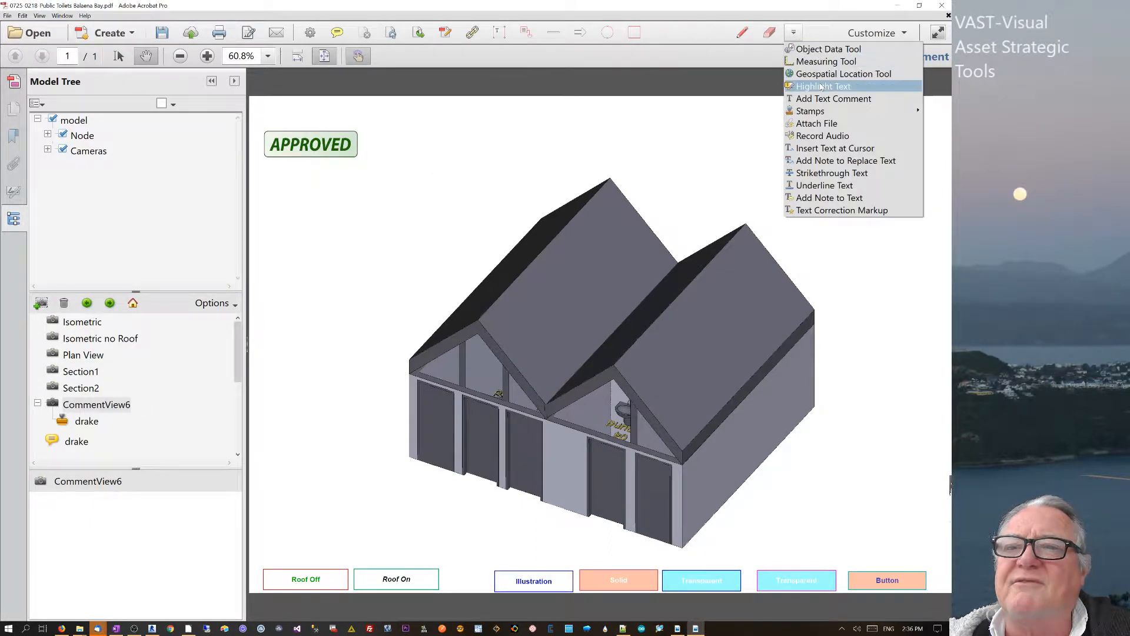
mouse_move(820, 111)
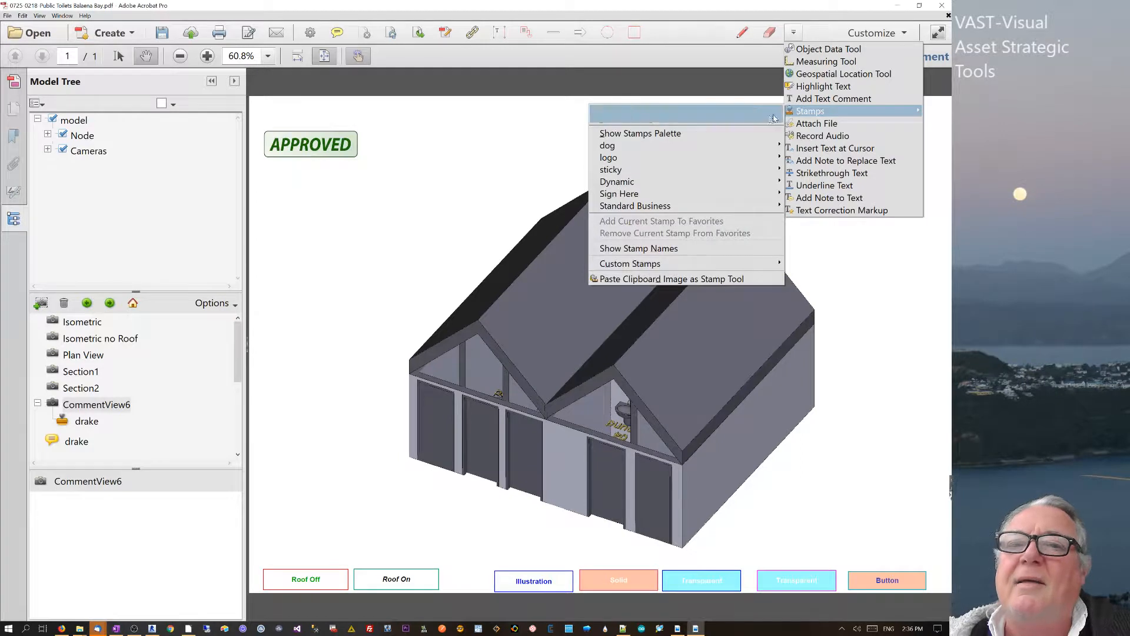
mouse_move(664, 181)
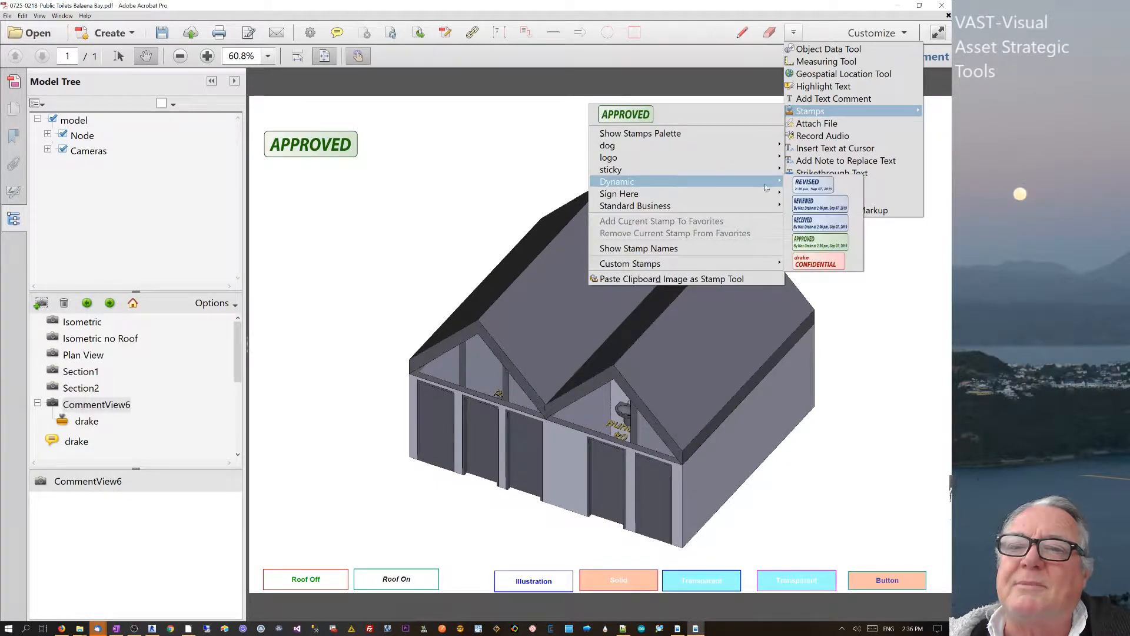
click(820, 241)
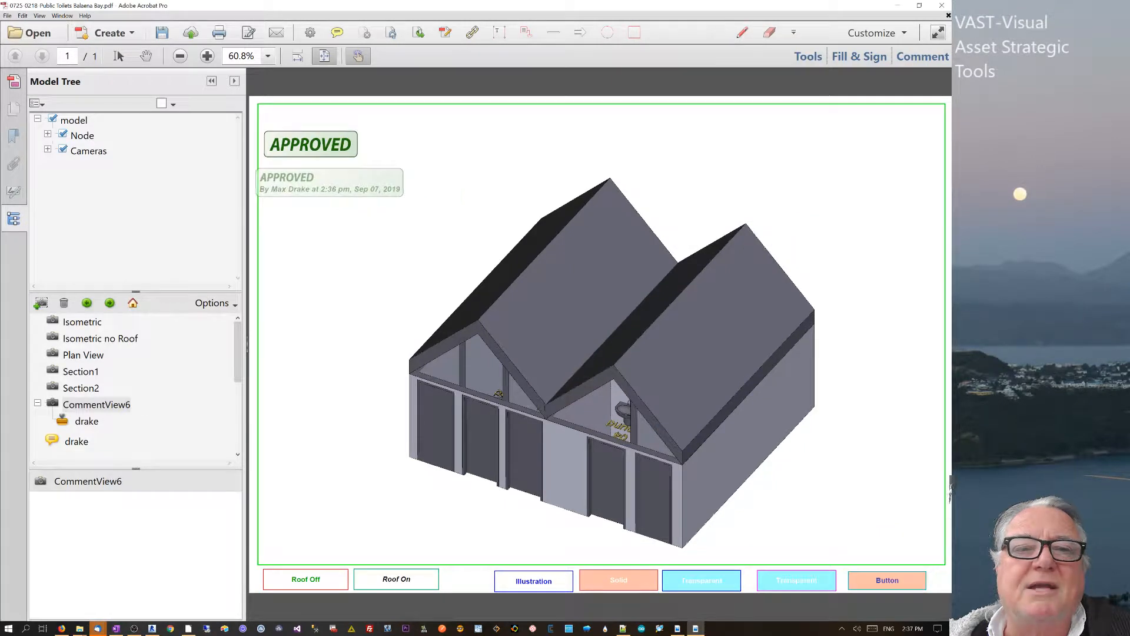
click(285, 193)
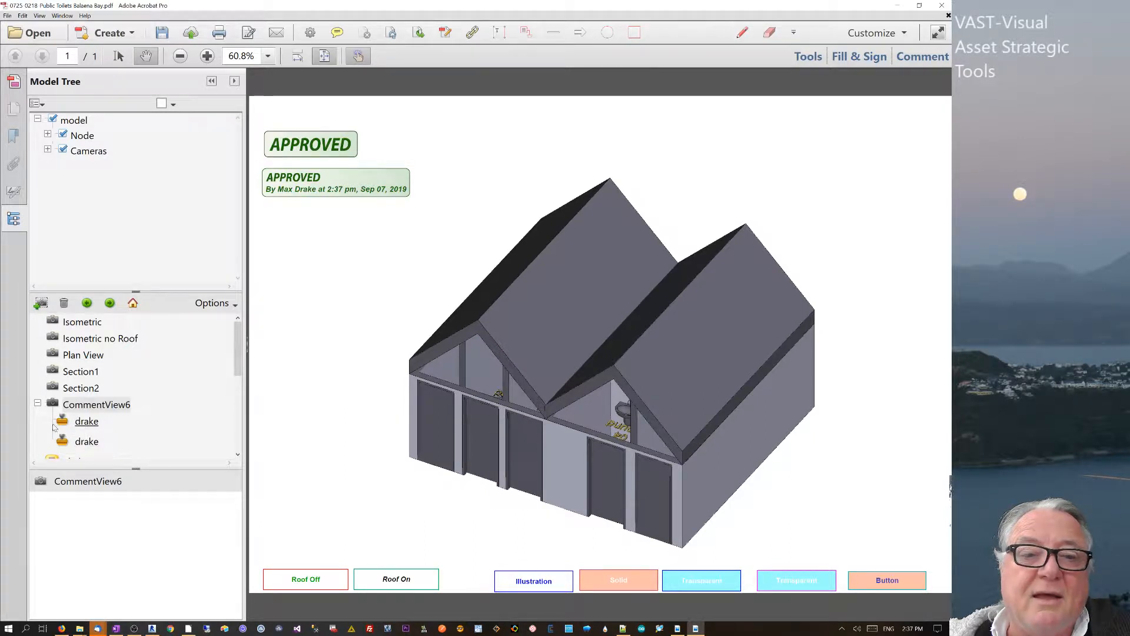
Compare the saved Section2 view with the comment view that holds the two stamps.
click(37, 404)
click(37, 404)
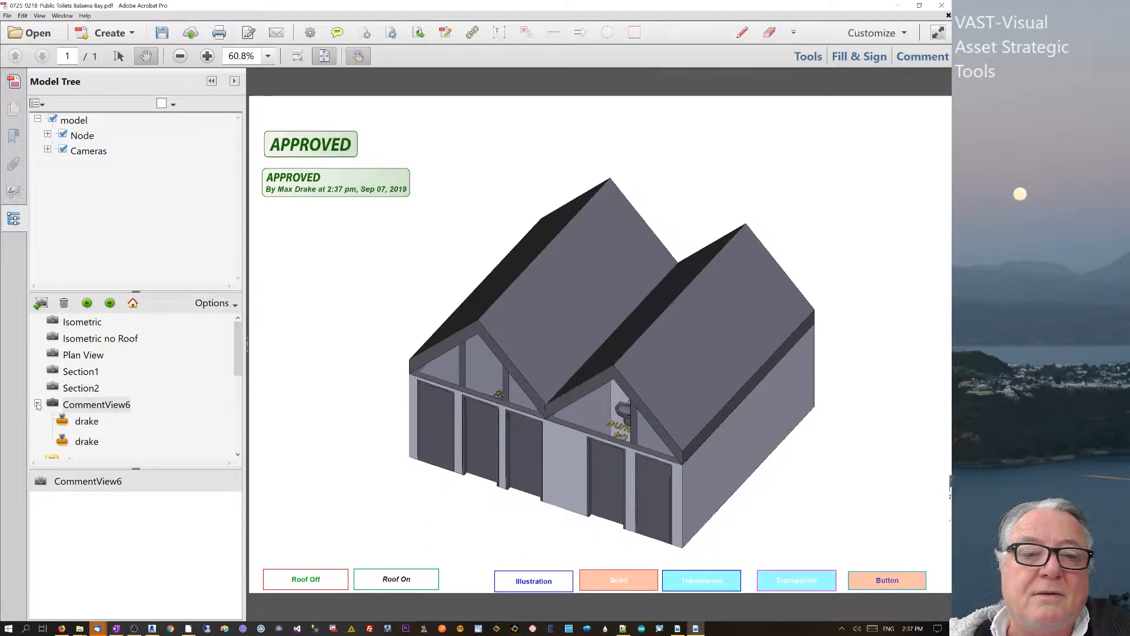
click(73, 405)
click(77, 389)
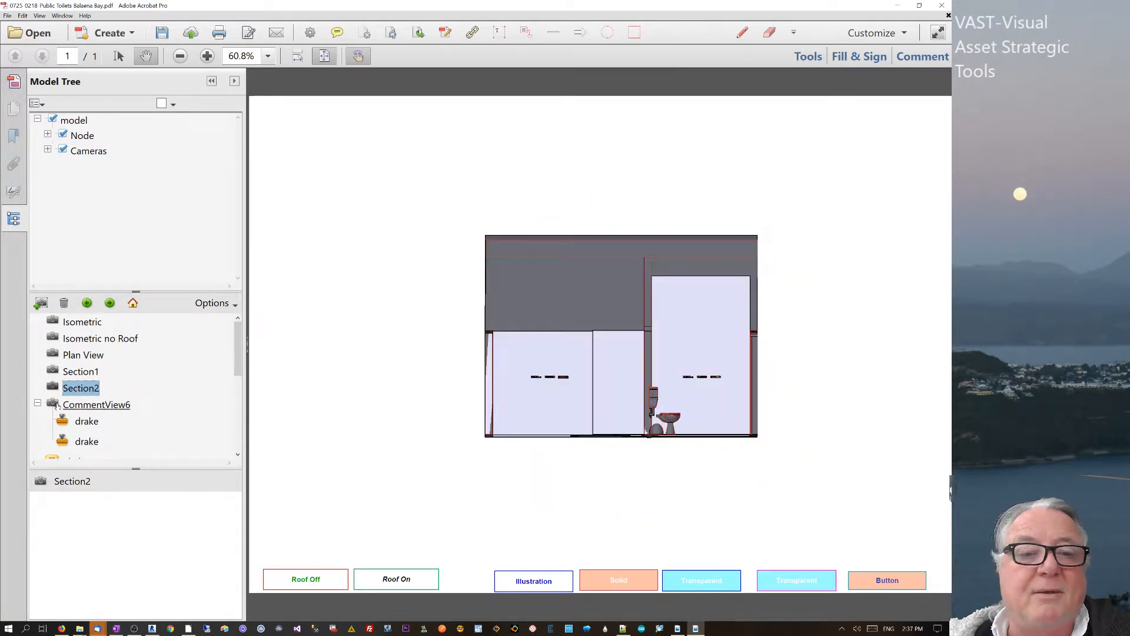
click(72, 407)
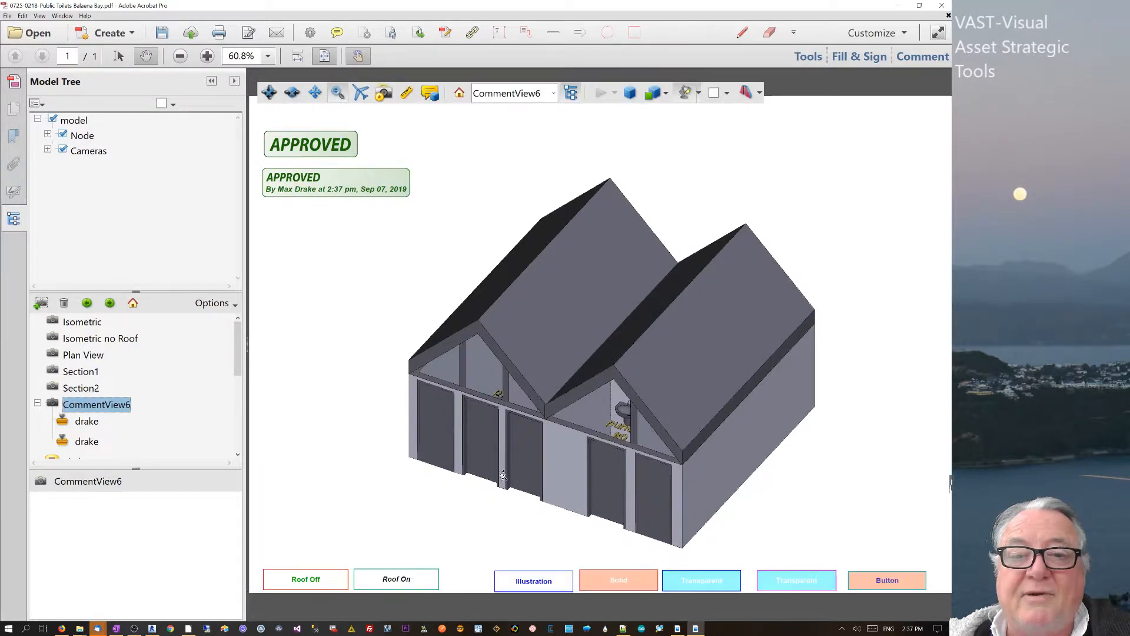
Zoom the model out to leave the stamped comment view, dismiss the model options and restore CommentView6.
scroll(496, 474, down, 2)
right_click(497, 474)
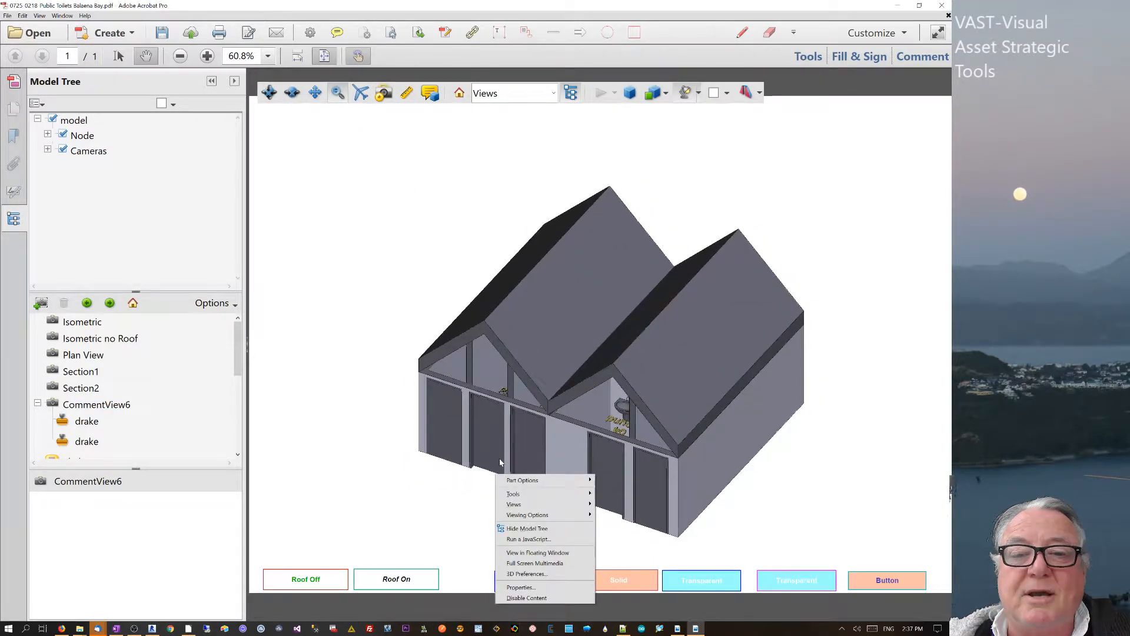
click(500, 462)
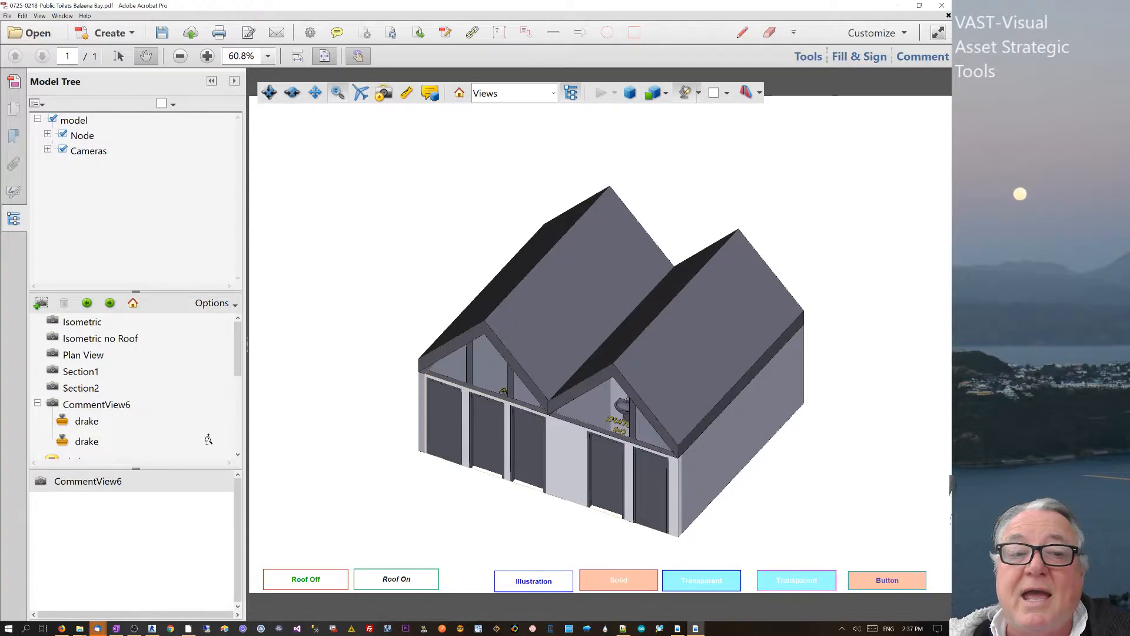
click(117, 406)
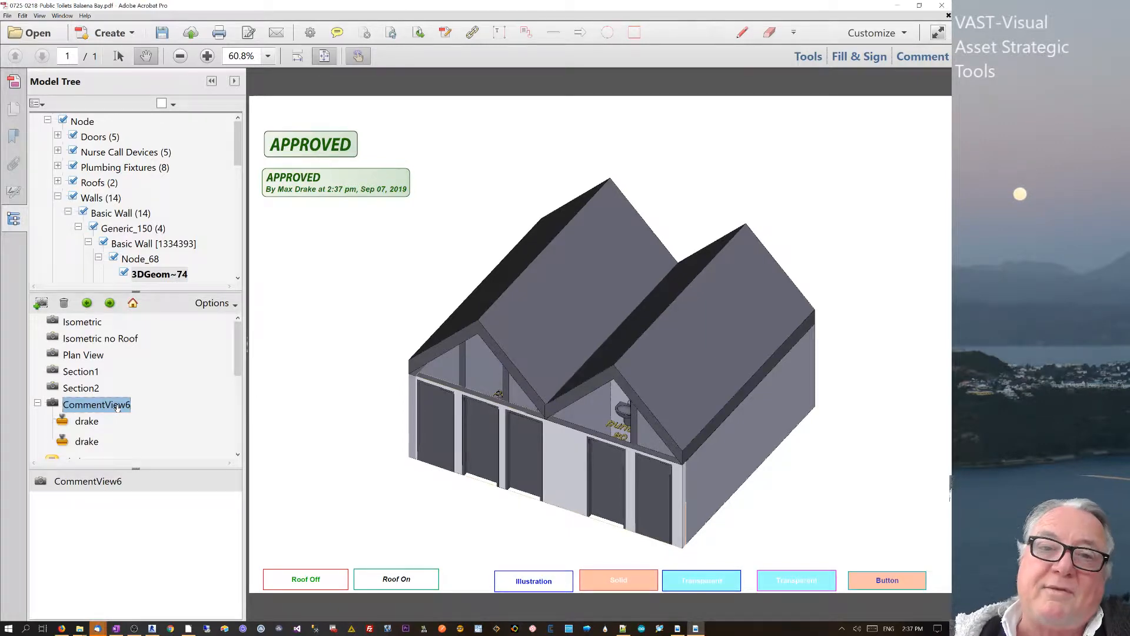
Move the Dynamic APPROVED stamp down and to the right, closer to the building, and save the PDF.
click(328, 184)
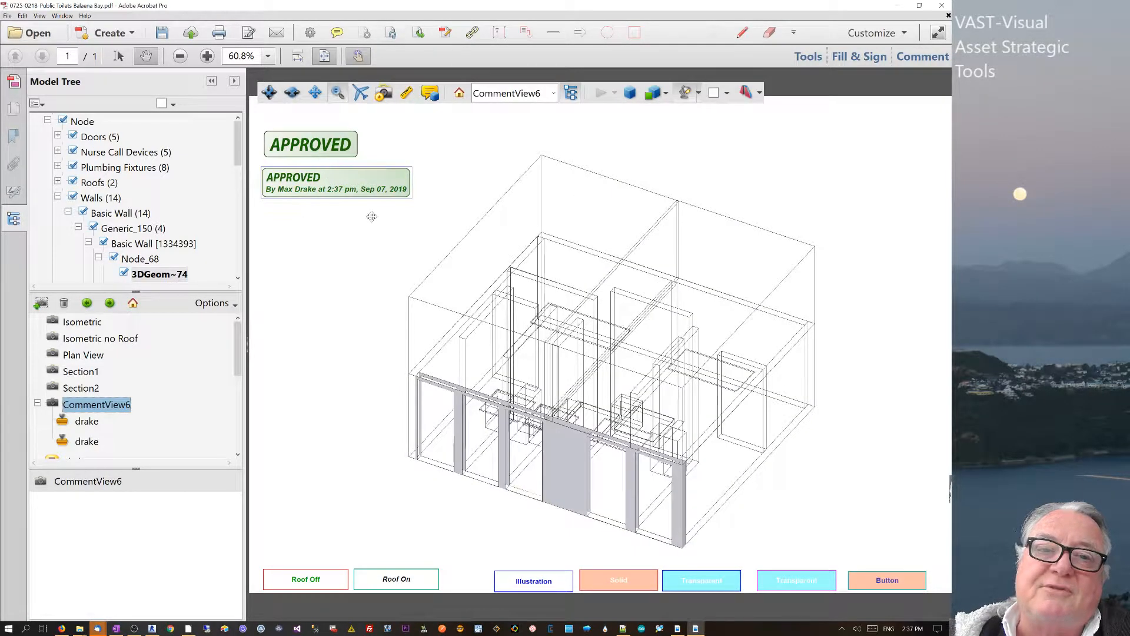
drag(371, 217, 369, 233)
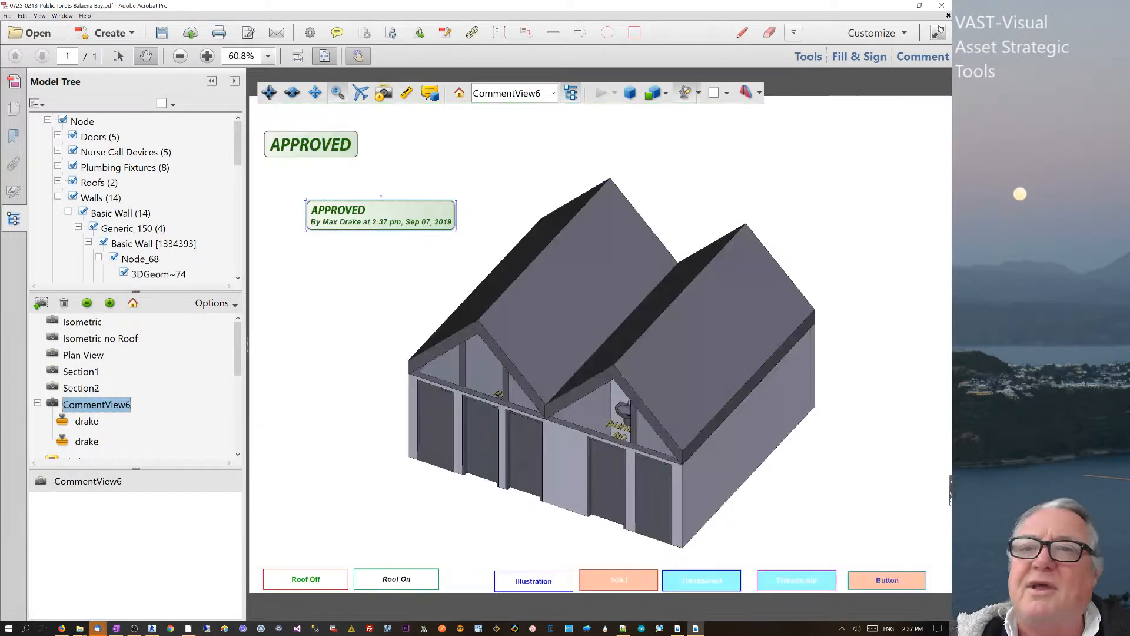
click(164, 34)
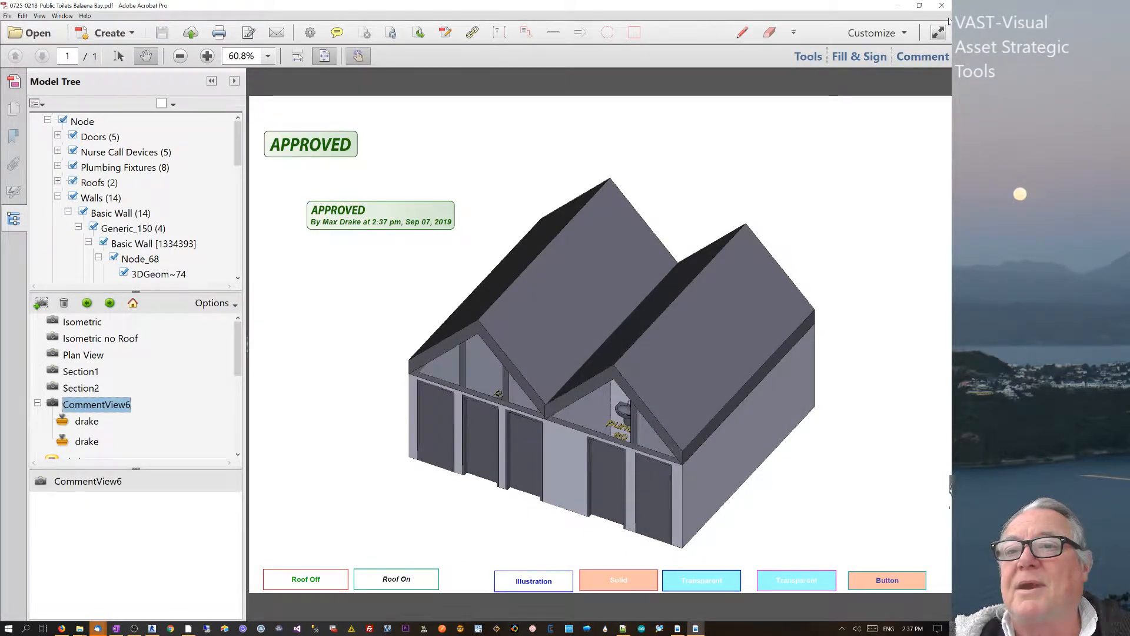
Close and reopen the saved PDF, dismissing the JavaScript Debugger, and display CommentView6 to check its stamps.
click(946, 18)
click(372, 281)
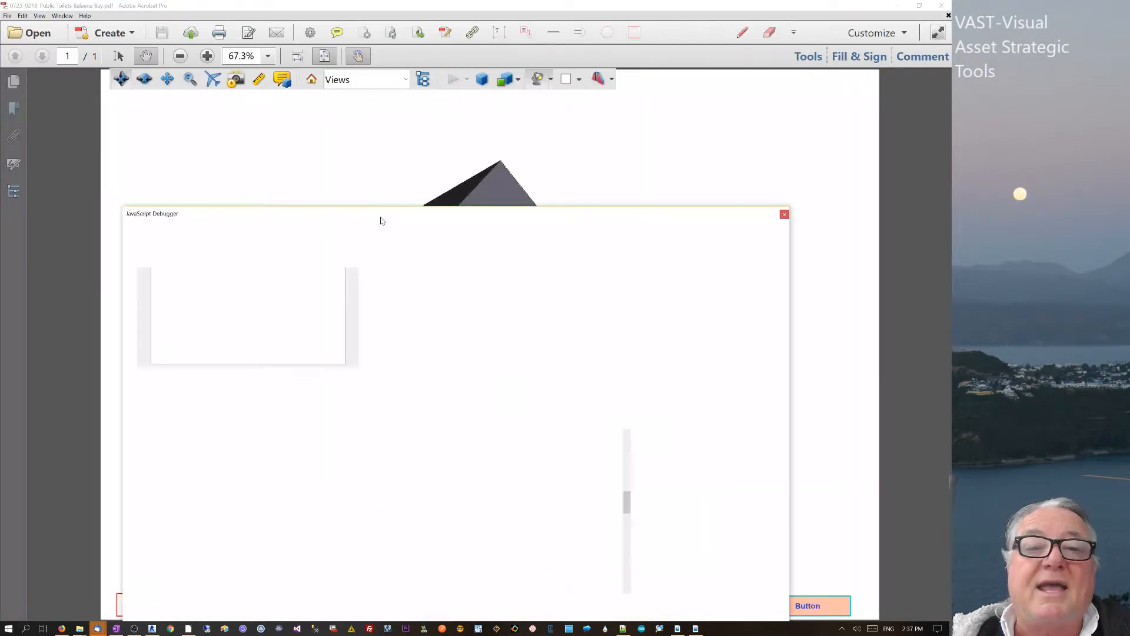
click(785, 215)
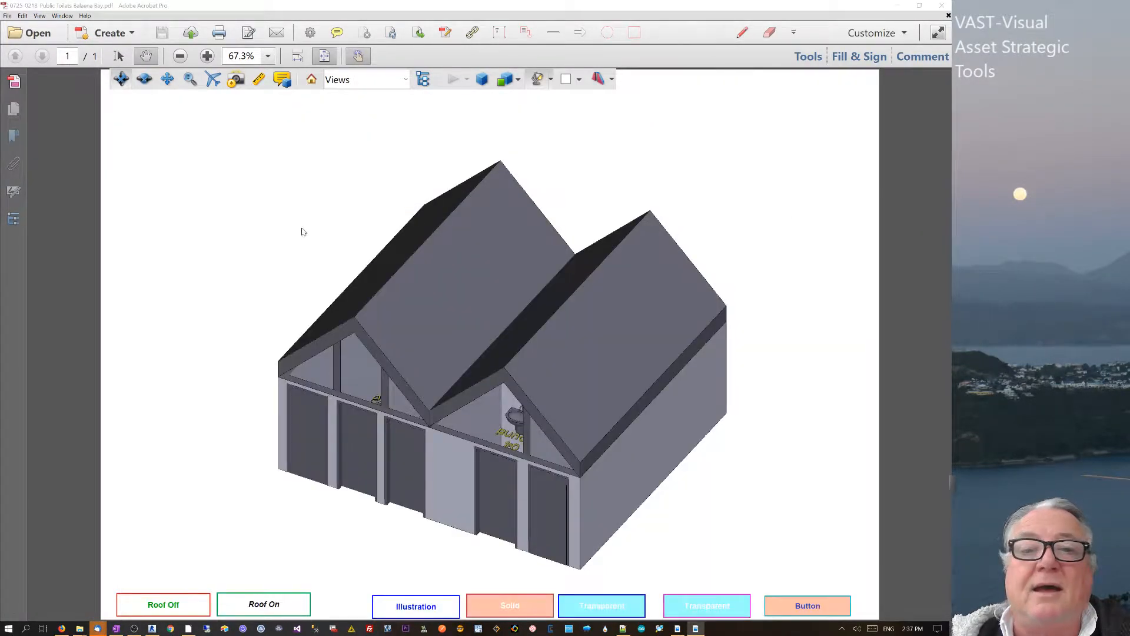
click(13, 219)
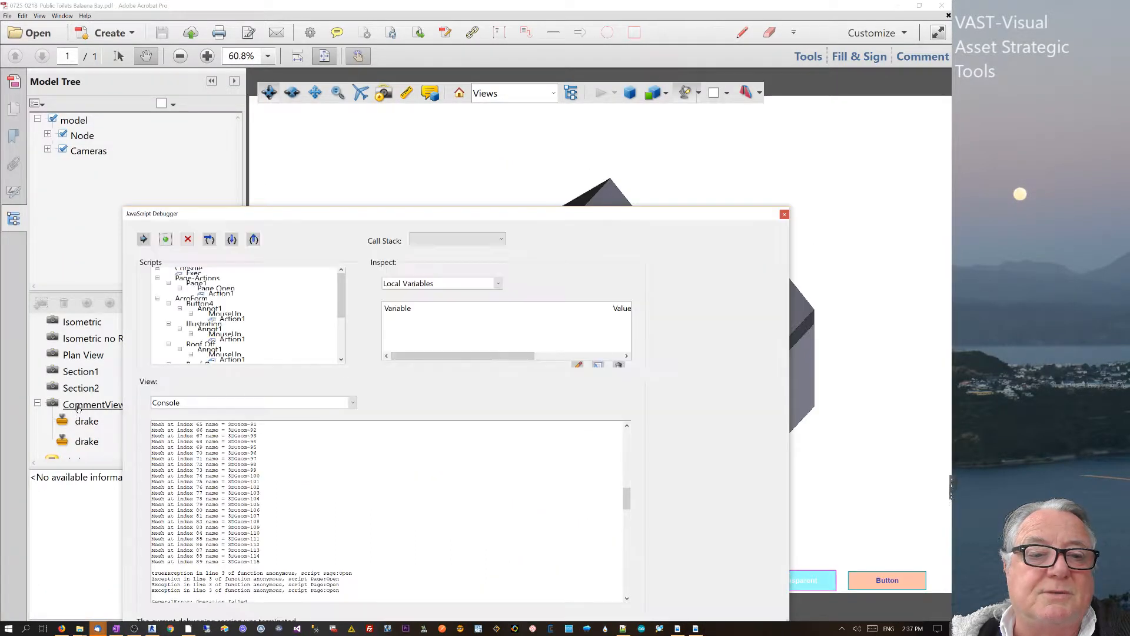
click(77, 407)
click(780, 216)
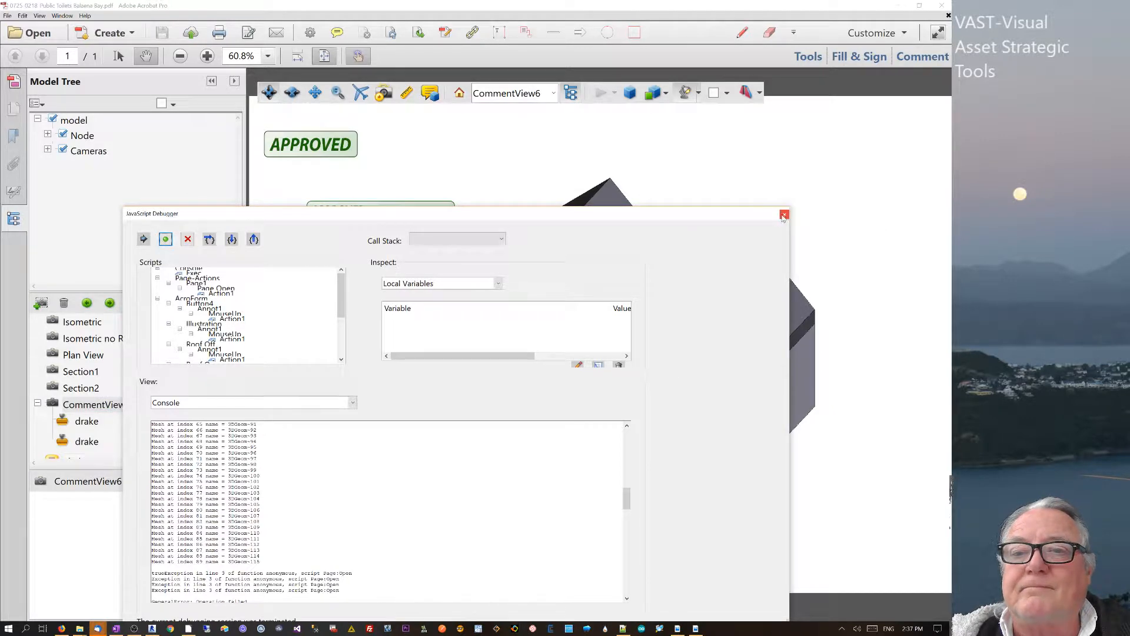
click(784, 216)
Reposition the Dynamic APPROVED stamp just below and slightly right of the first APPROVED stamp.
click(390, 217)
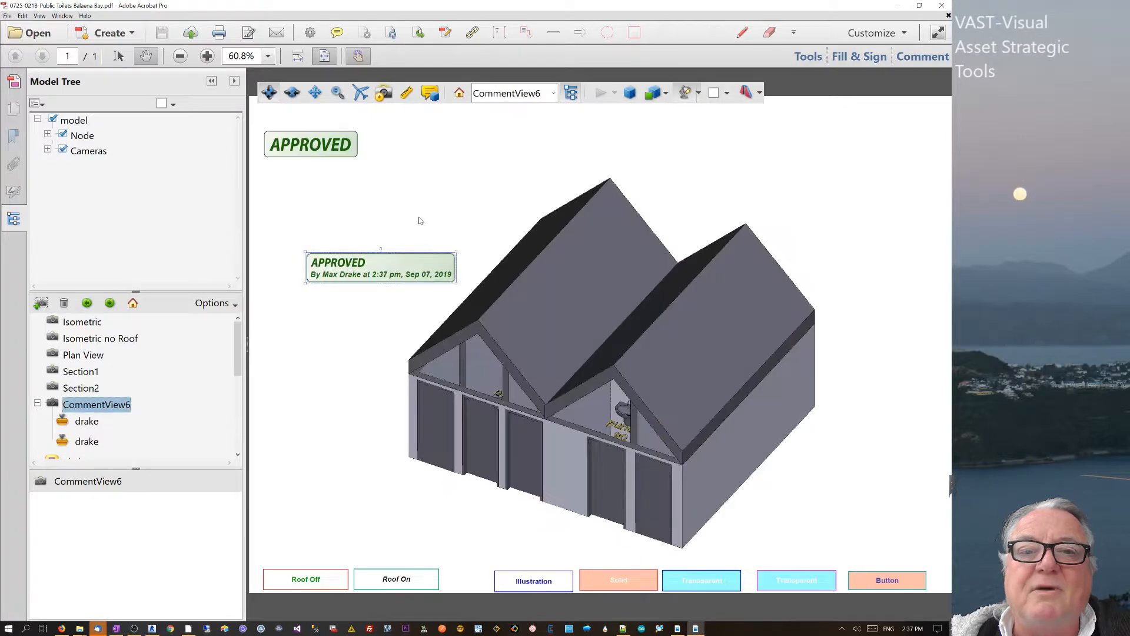
drag(381, 261, 352, 193)
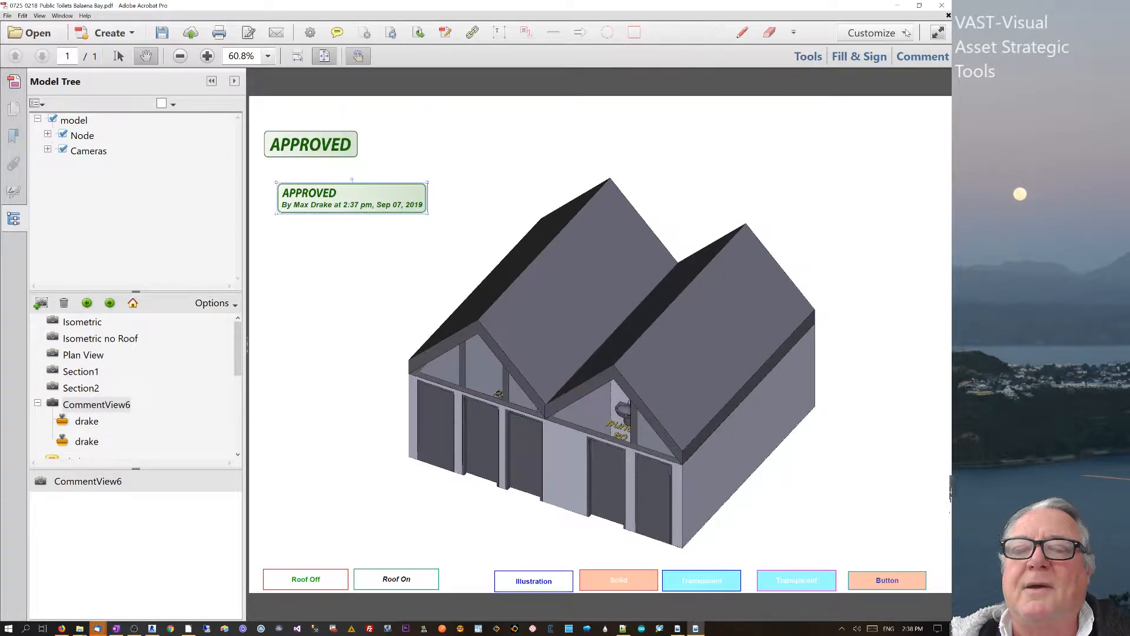
Start creating a custom stamp and browse to the Pi images folder in Pictures for its image.
click(794, 32)
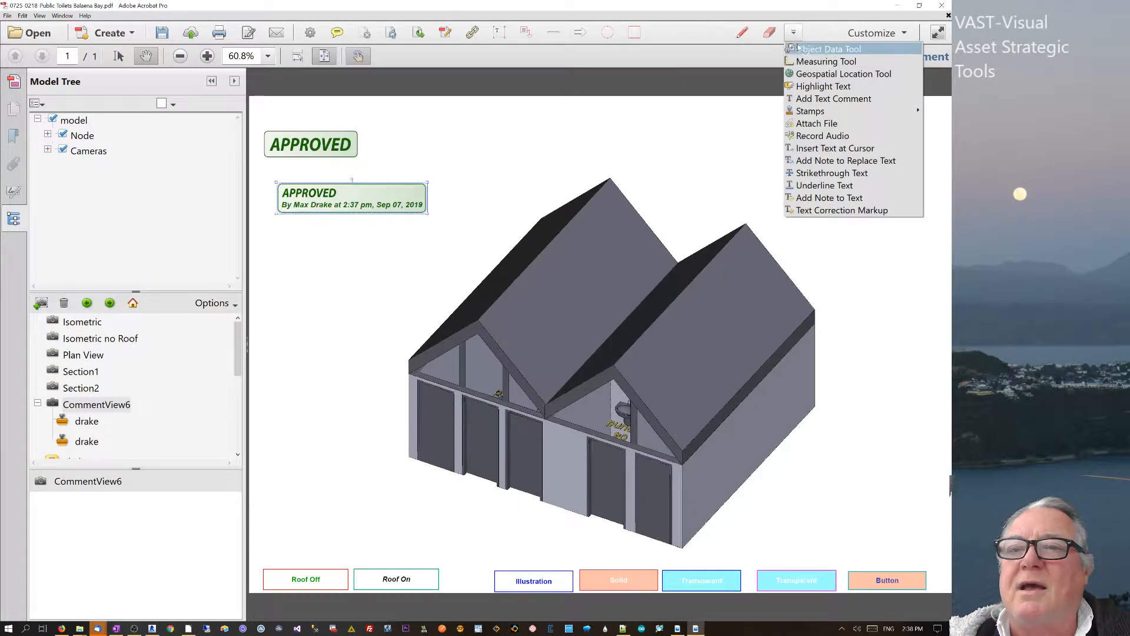
mouse_move(839, 116)
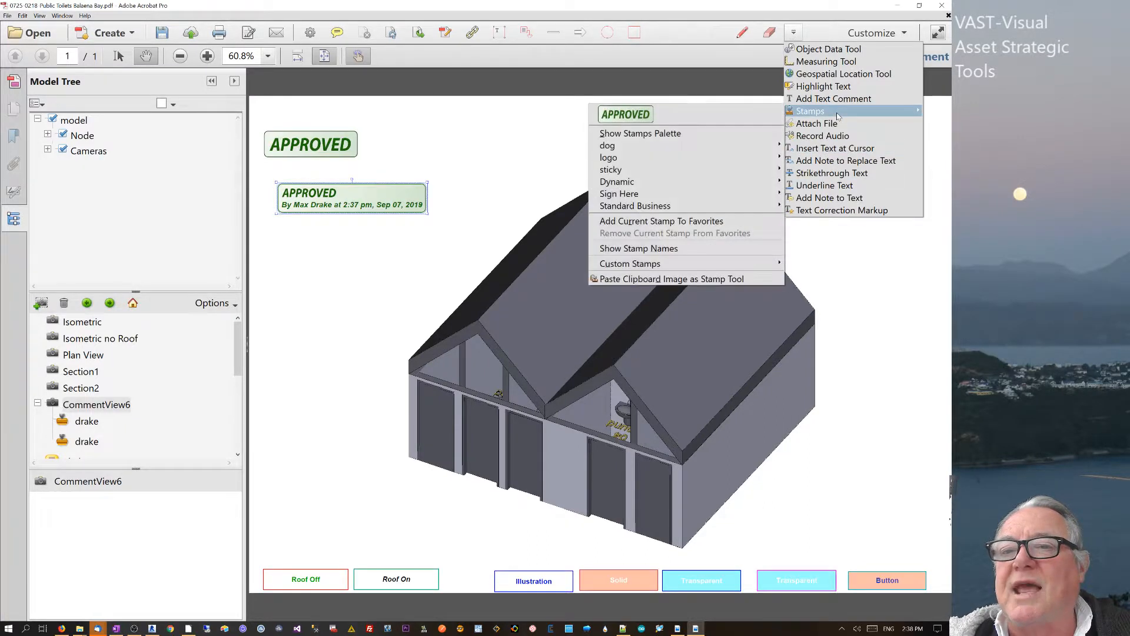
mouse_move(693, 264)
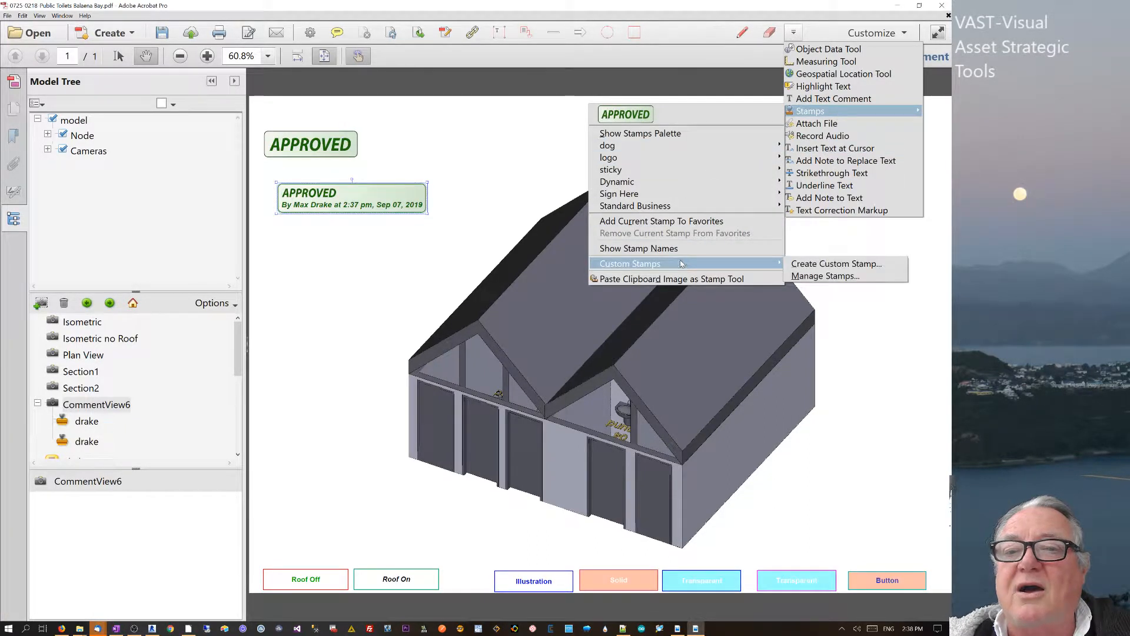
click(815, 265)
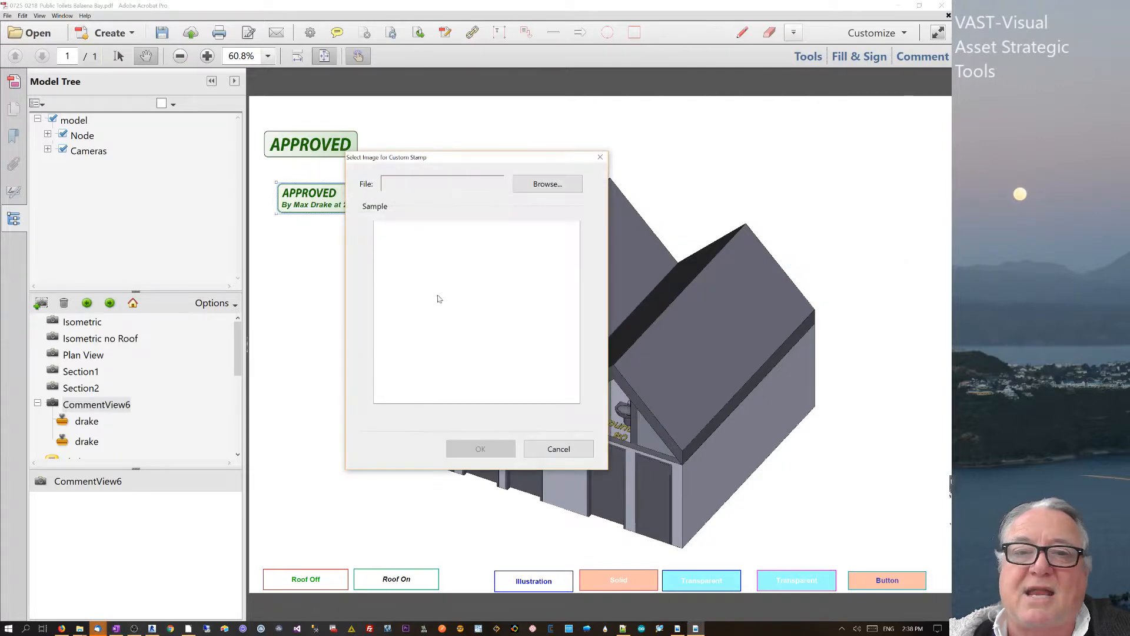
click(533, 186)
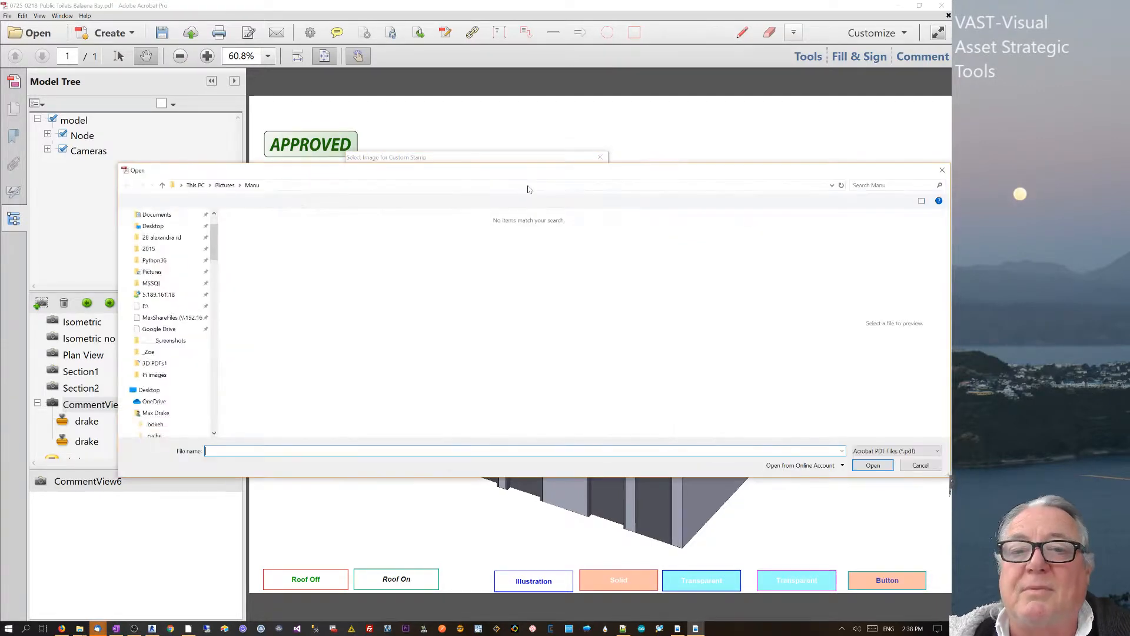
click(224, 185)
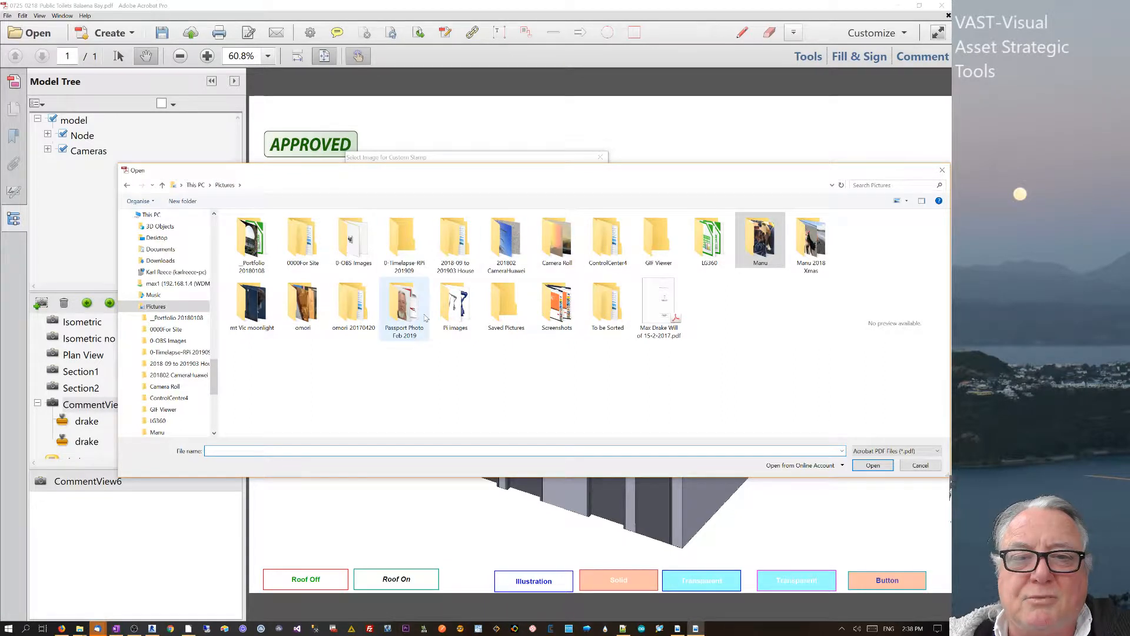
double_click(457, 307)
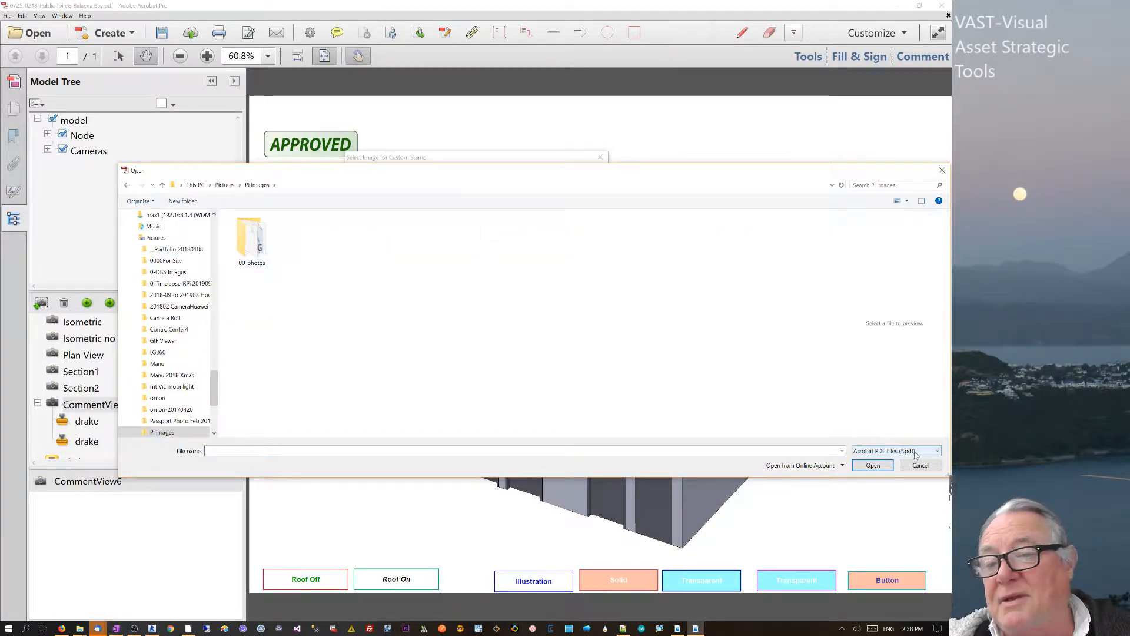
Limit the file type to JPEG and use pi-3.jpg as the custom stamp's image.
click(885, 452)
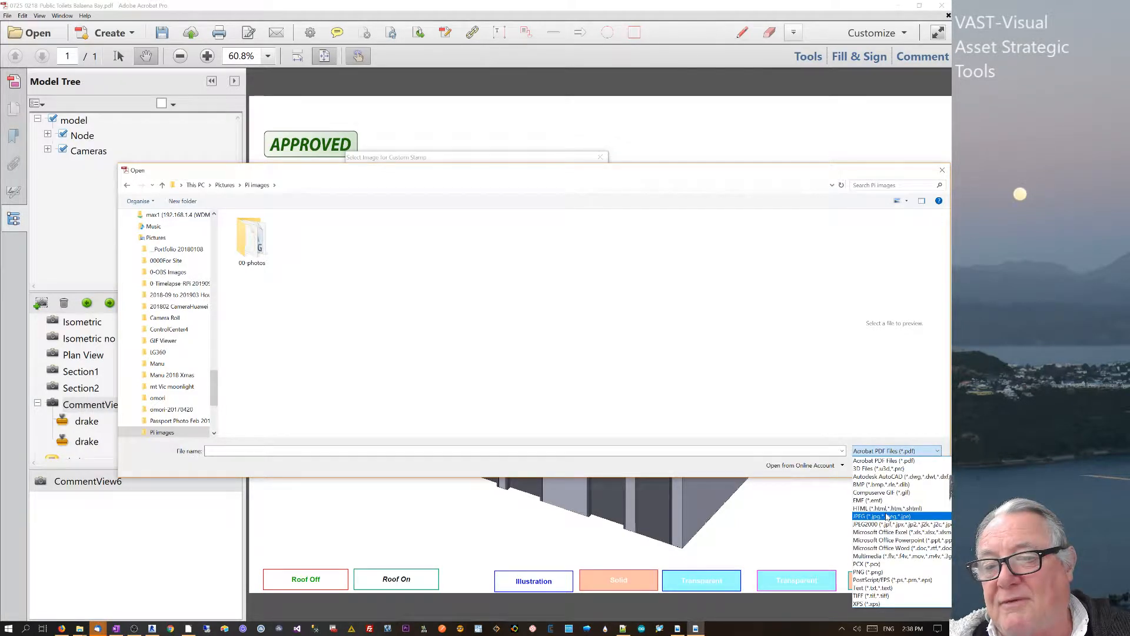
click(887, 516)
click(405, 259)
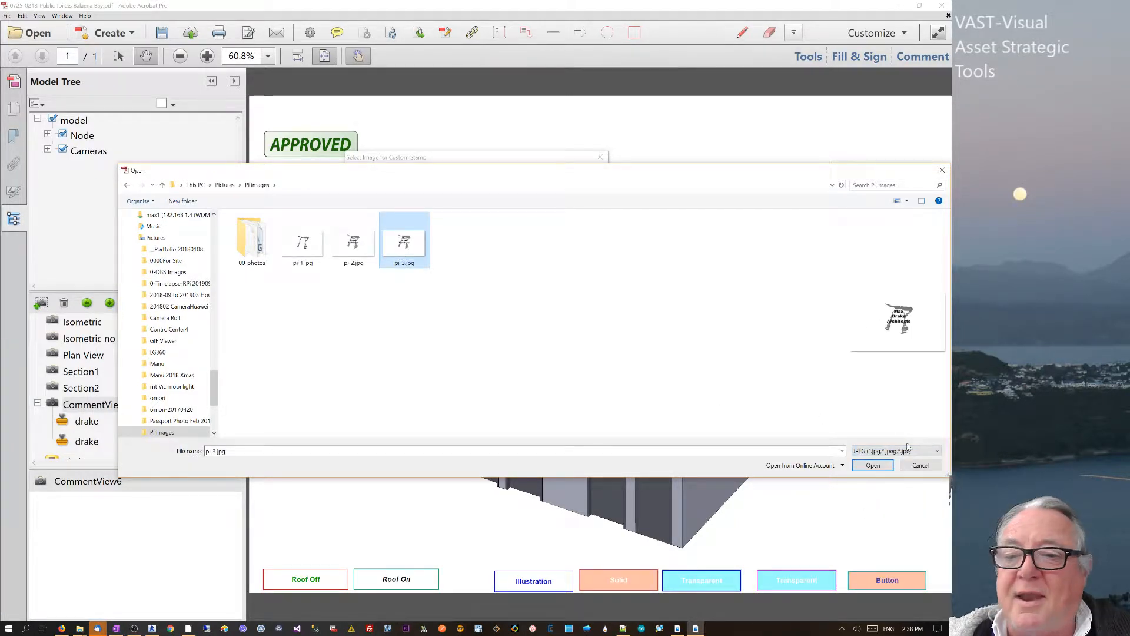
click(873, 465)
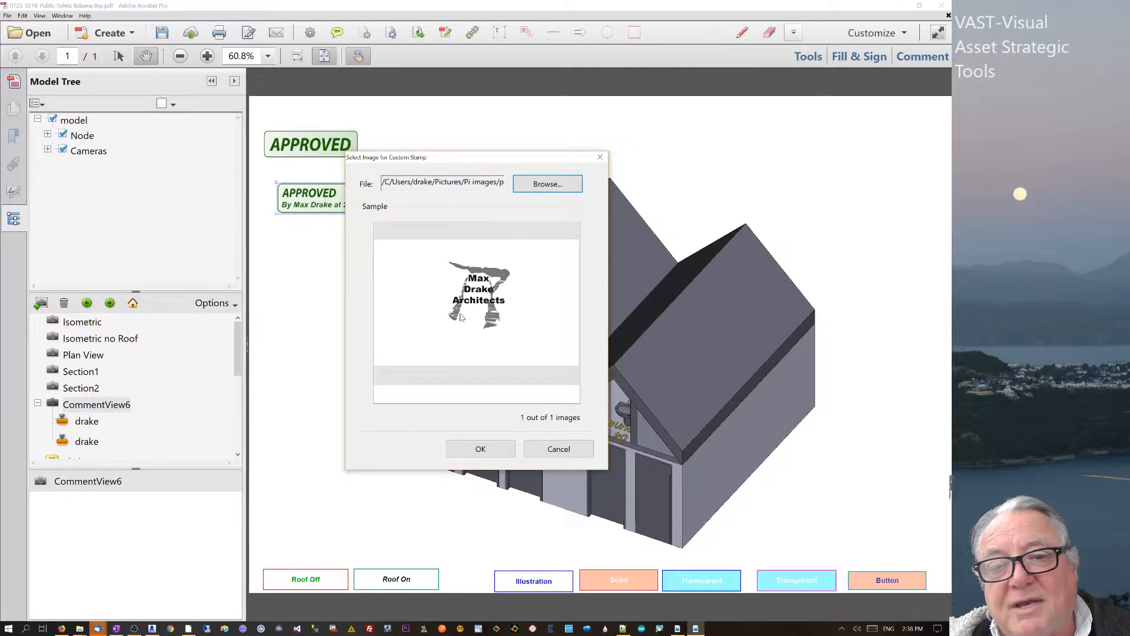
click(478, 447)
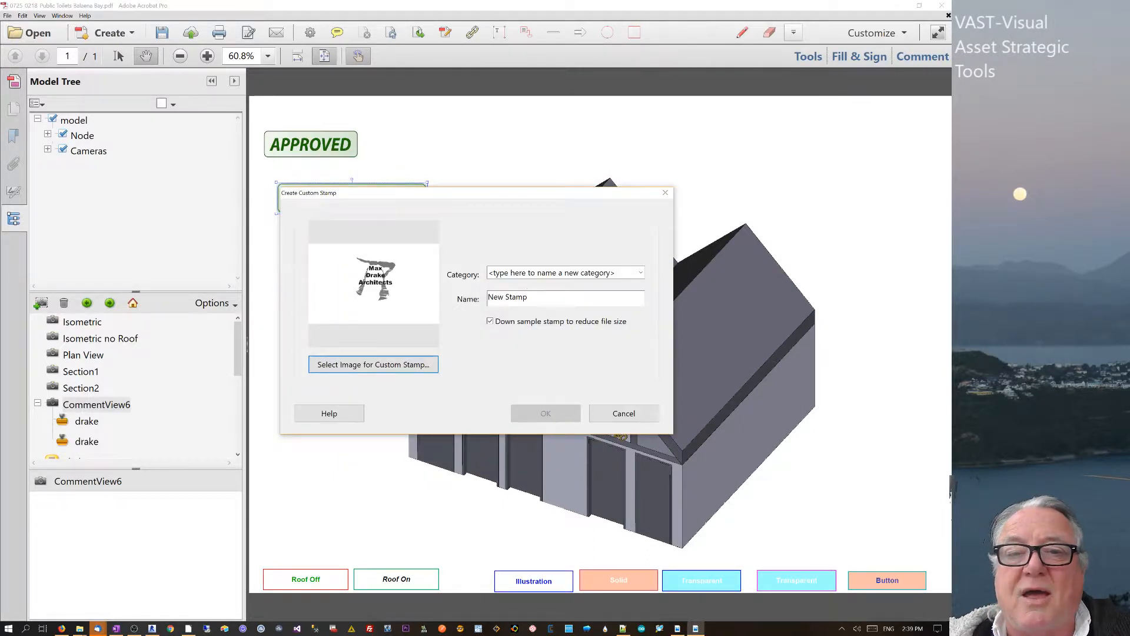
Create the custom stamp in the dog category with the name 11112.
click(640, 272)
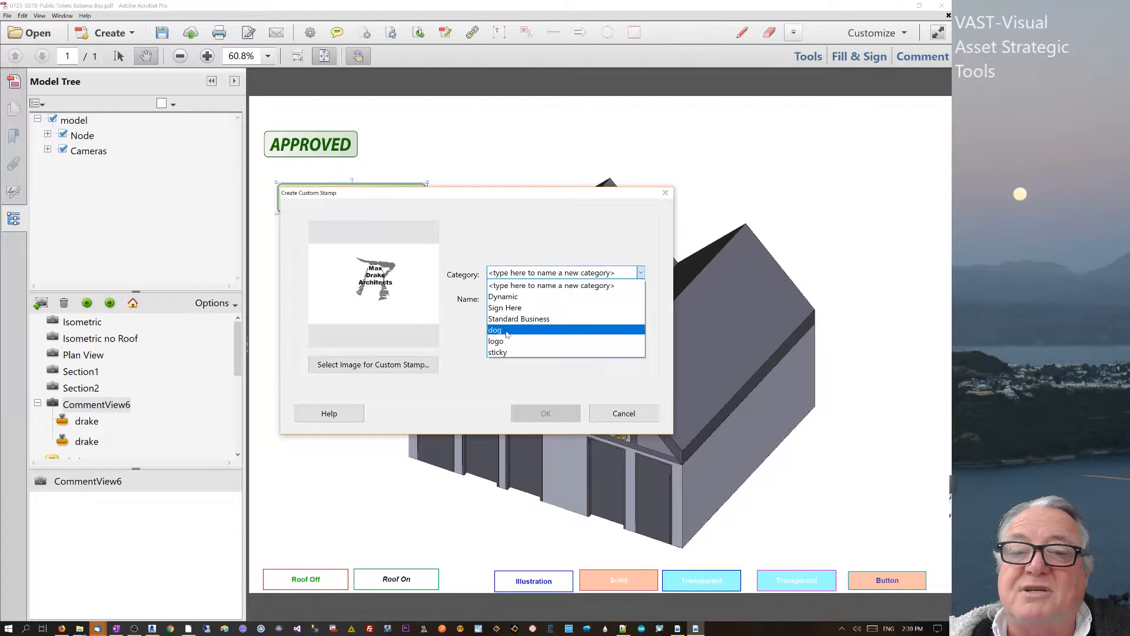
click(495, 330)
key(Tab)
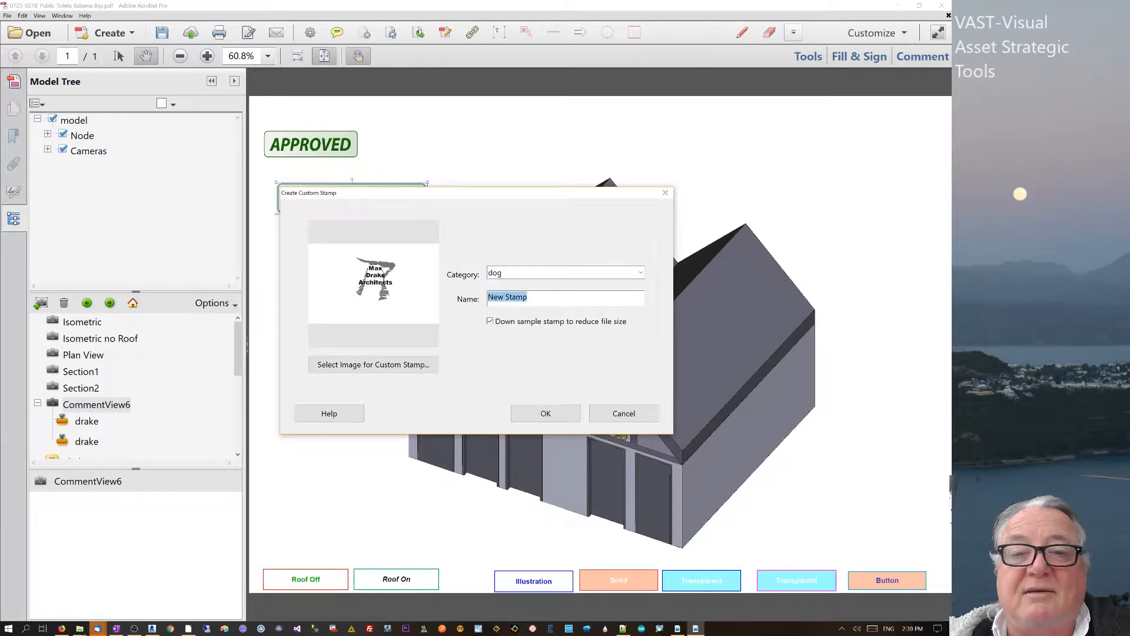
text(11112)
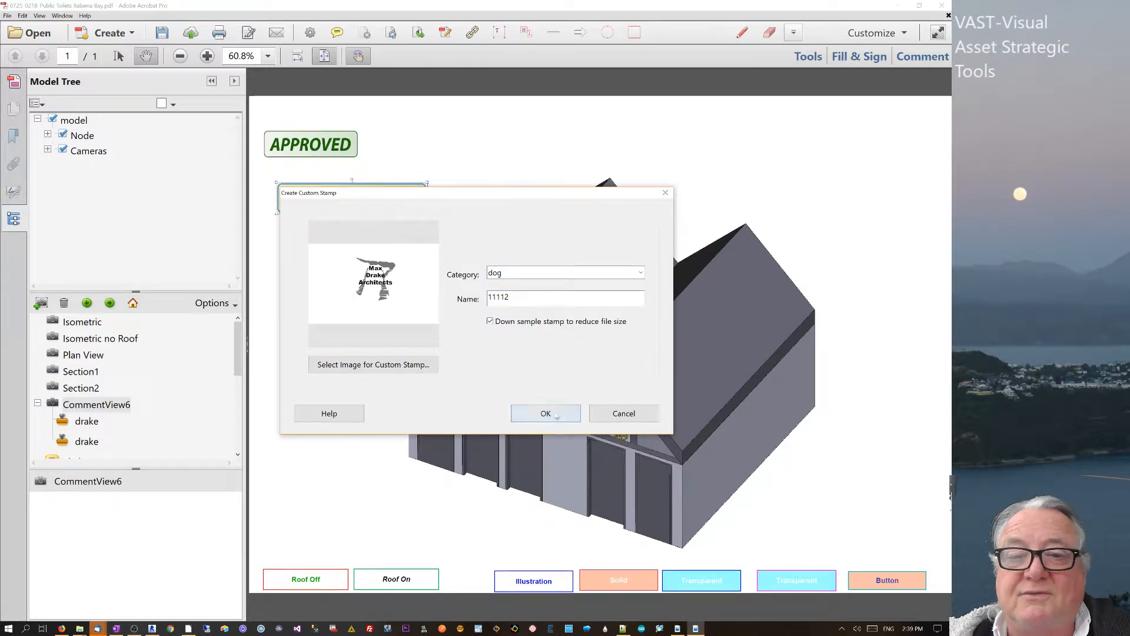
click(546, 413)
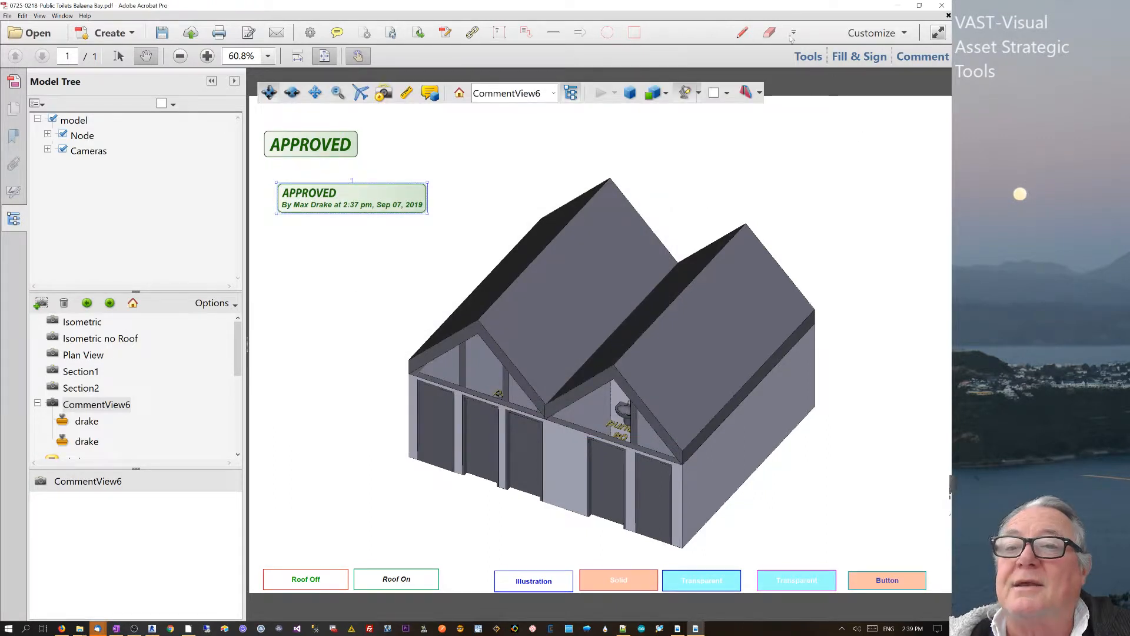
Place the new logo stamp from the dog category on the page over the building.
click(794, 33)
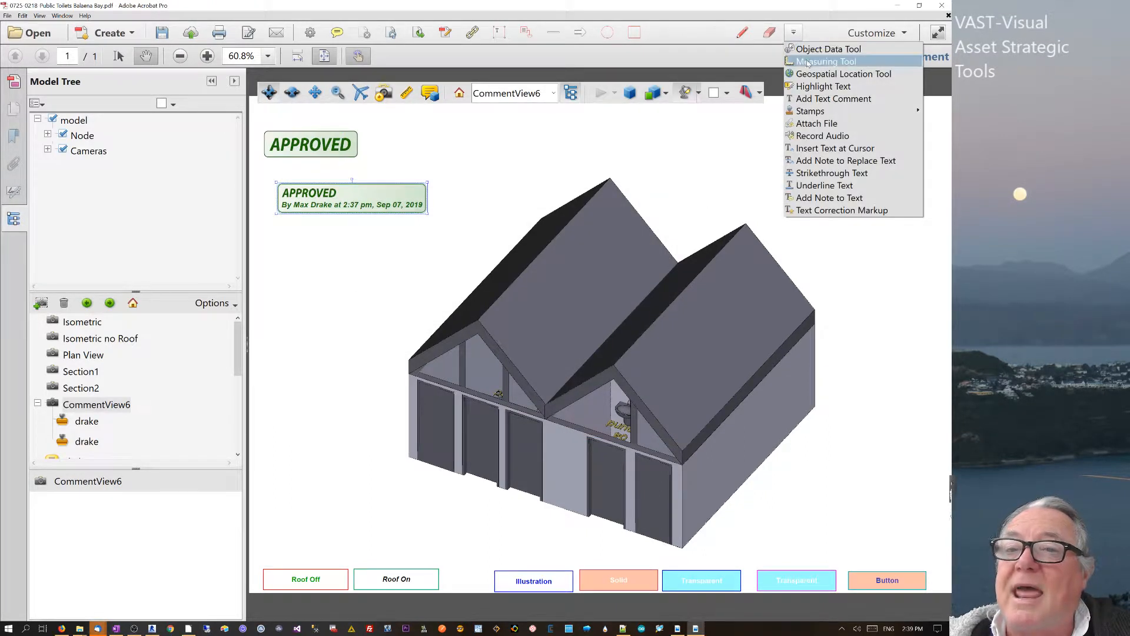
mouse_move(811, 111)
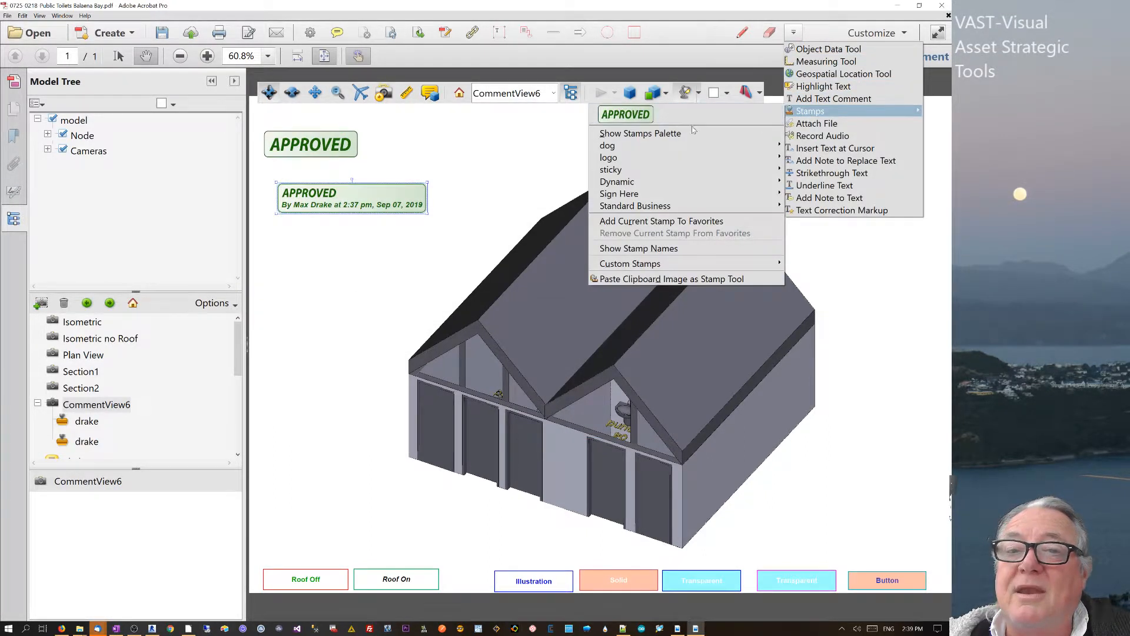
mouse_move(760, 145)
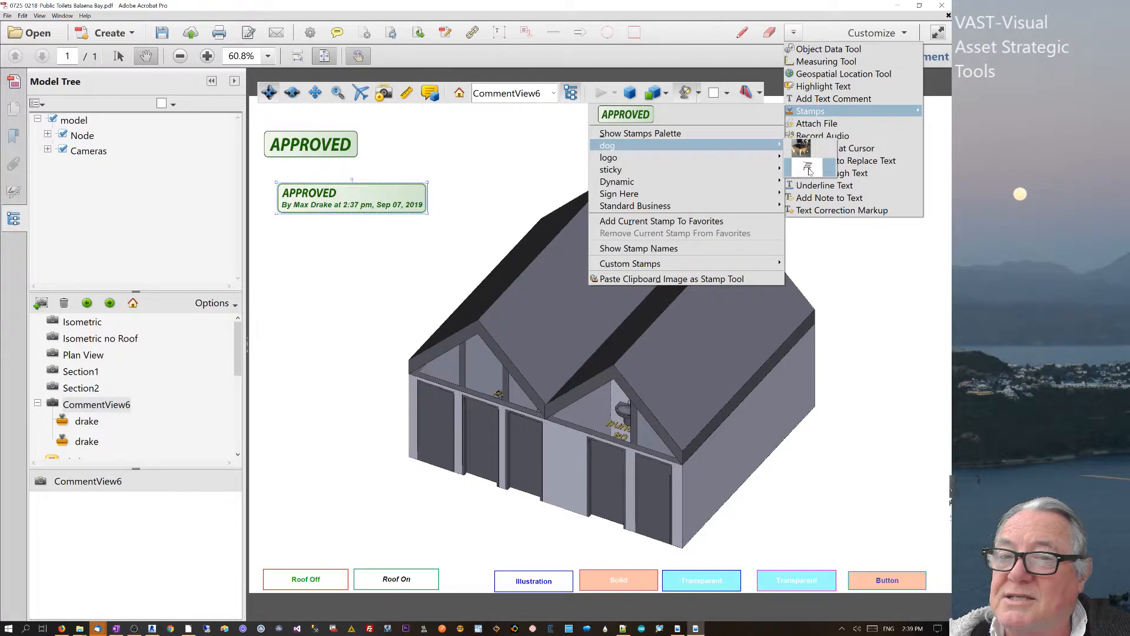
click(809, 169)
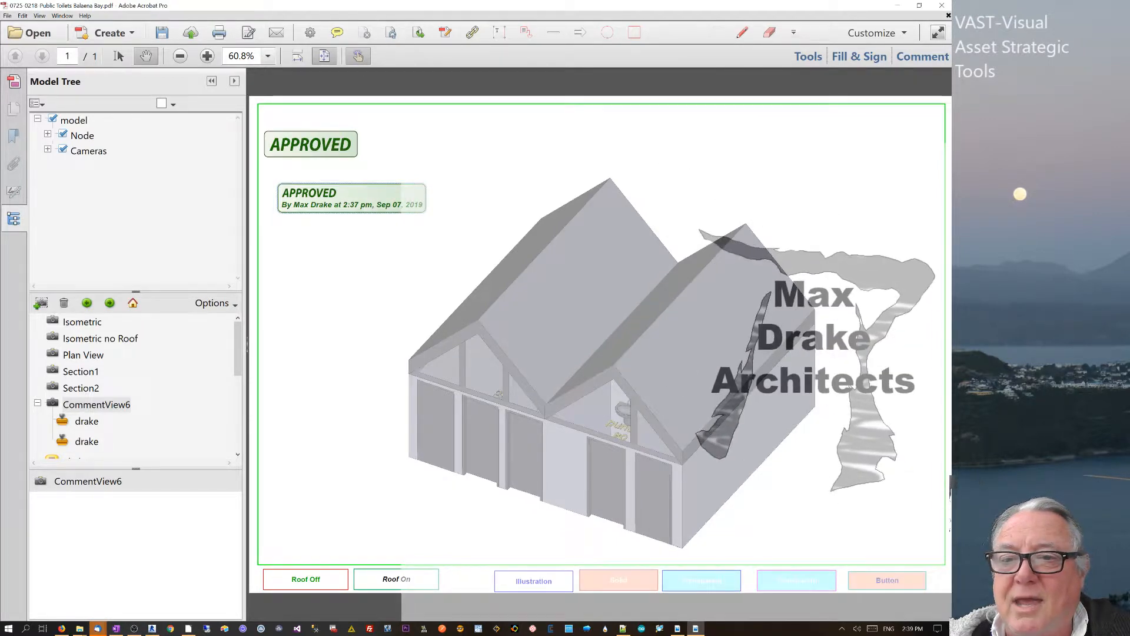
click(821, 383)
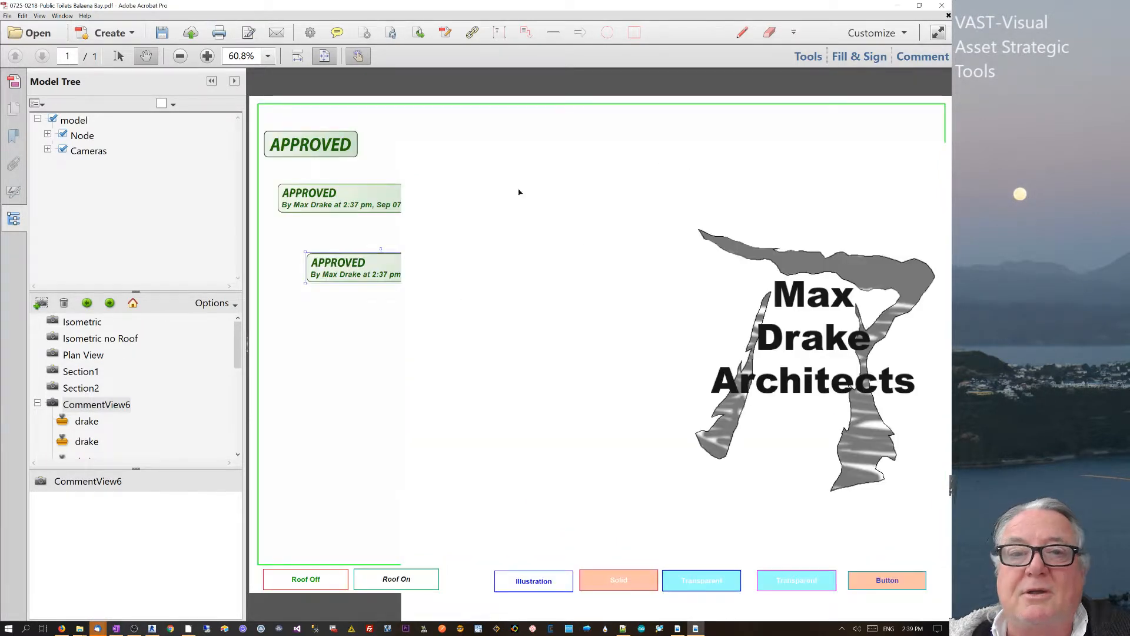
Restore CommentView6, shrink the logo stamp and move it to the lower-right corner inside the page border, and save the file.
click(417, 143)
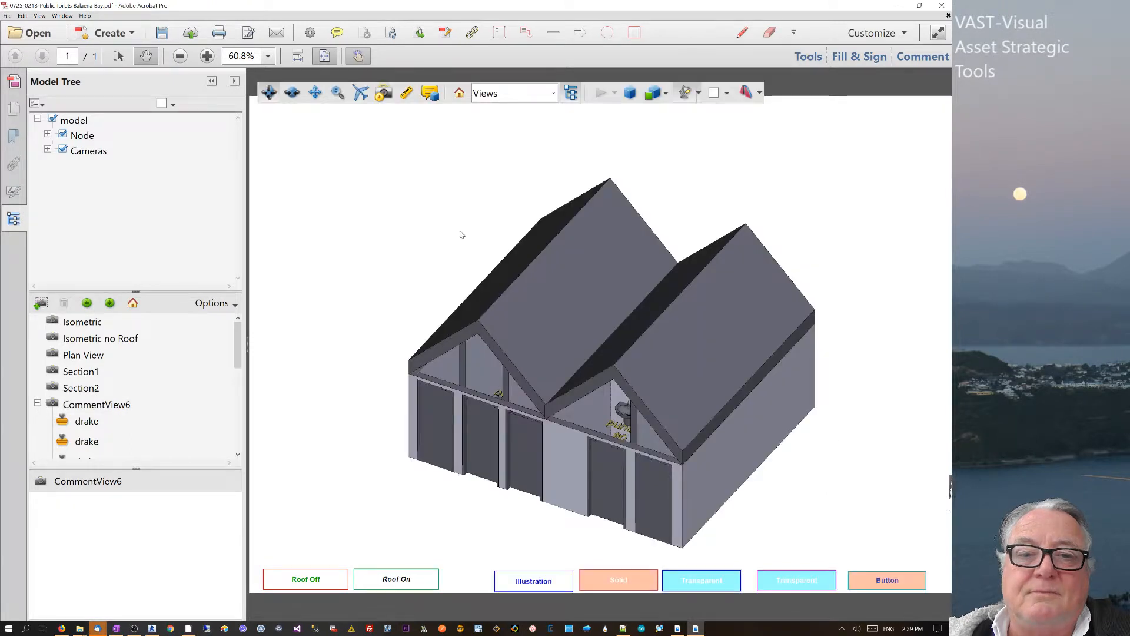
click(104, 404)
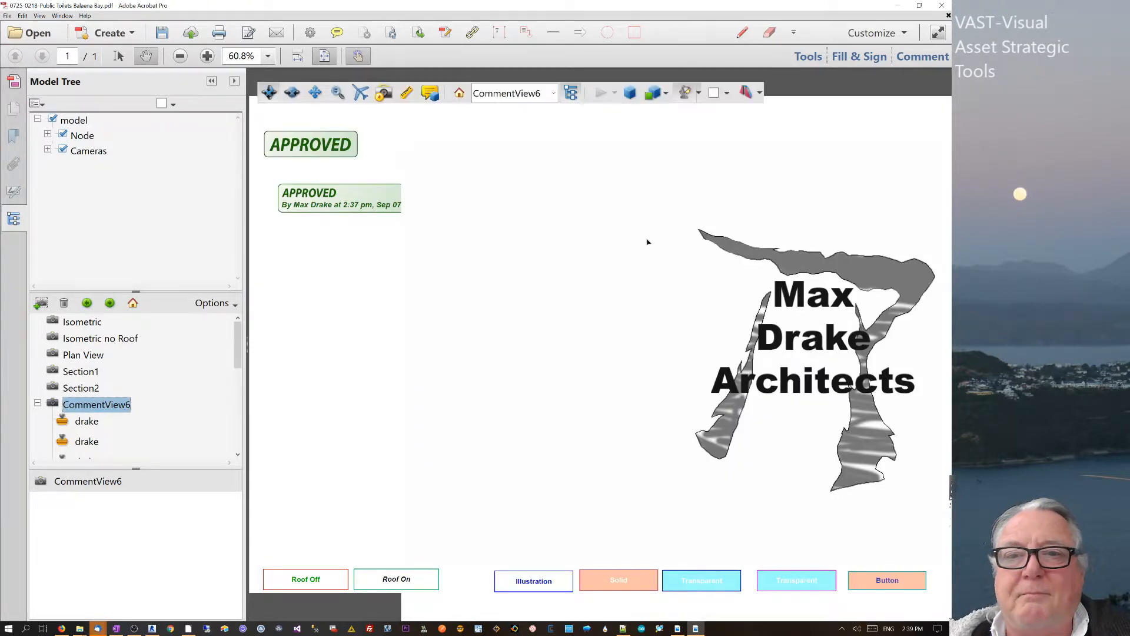
click(859, 258)
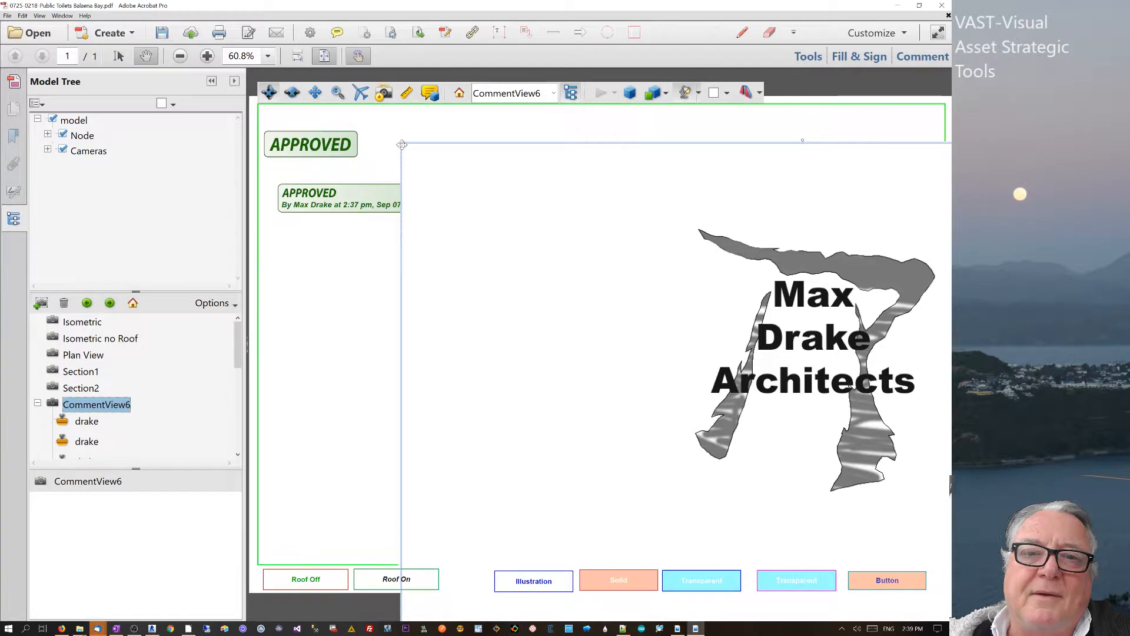
drag(401, 144, 839, 523)
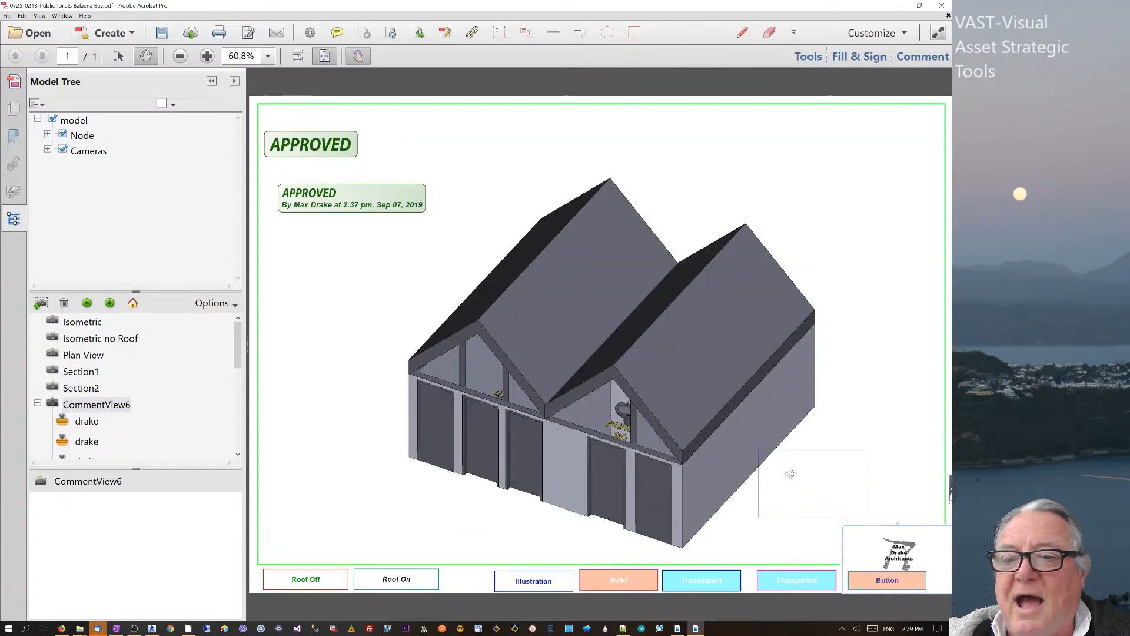
drag(790, 474, 844, 498)
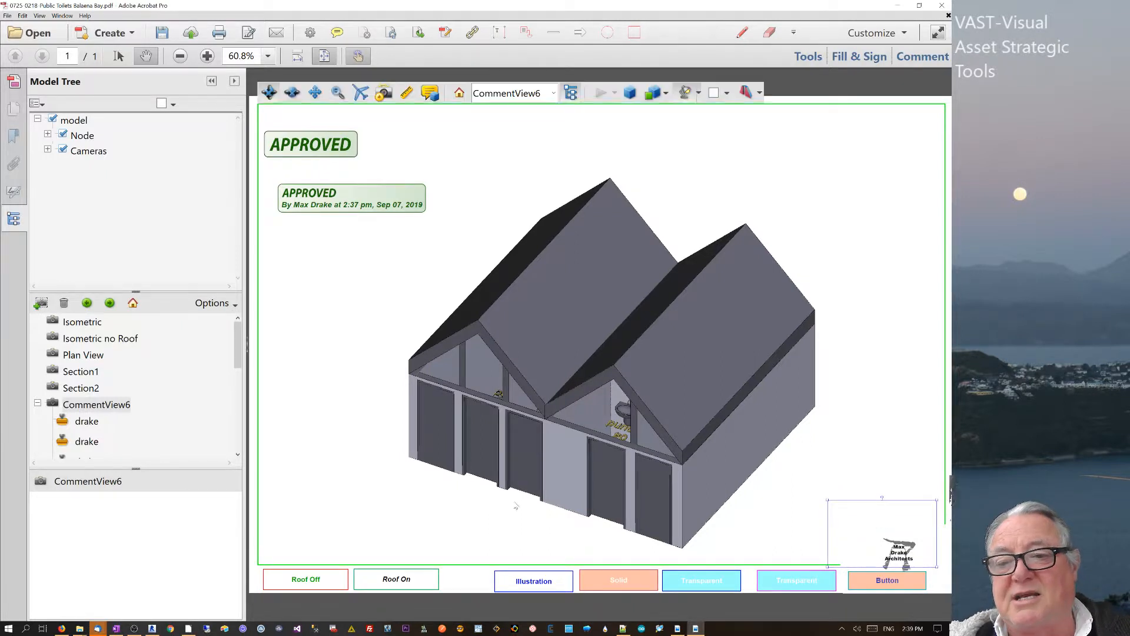
click(164, 32)
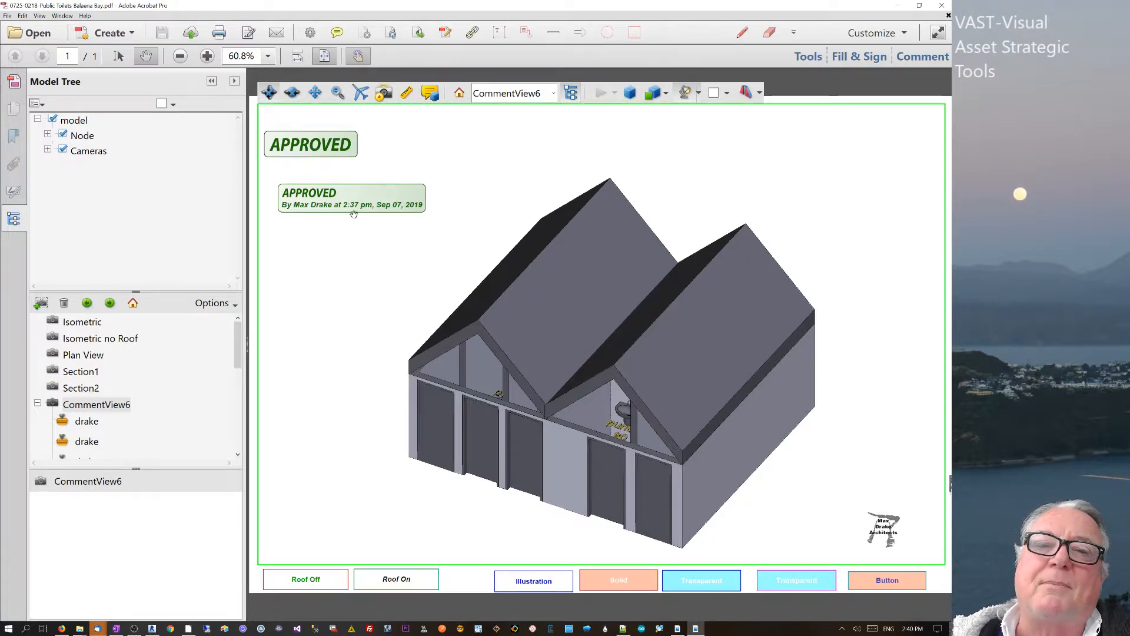
Place the dynamic Reviewed stamp on CommentView6 directly below the dated Approved stamp.
click(792, 33)
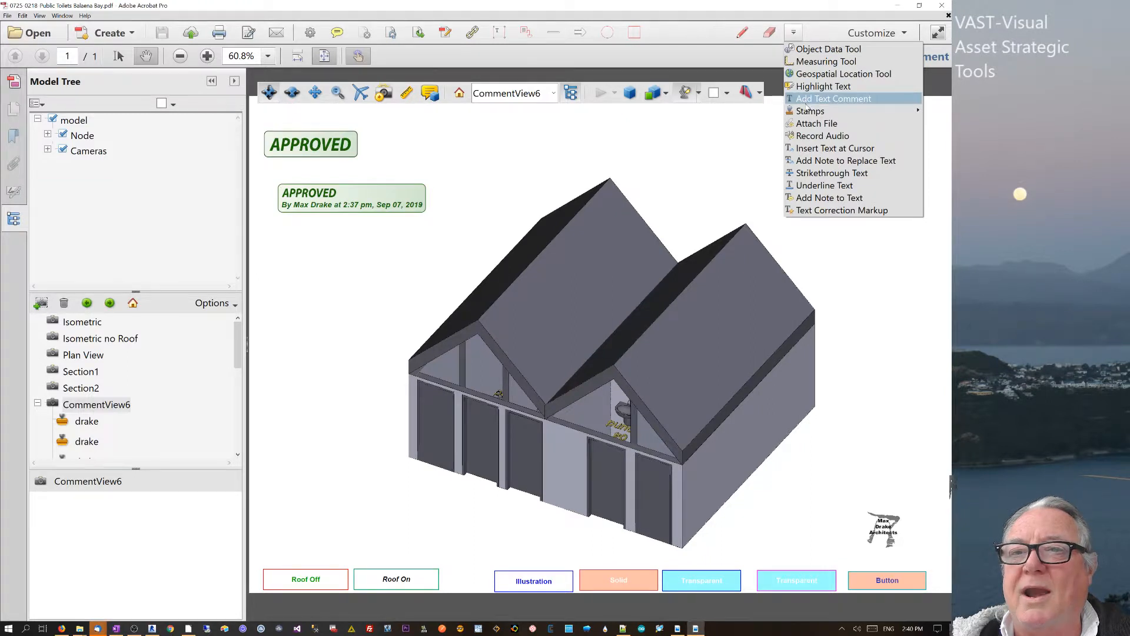
mouse_move(810, 110)
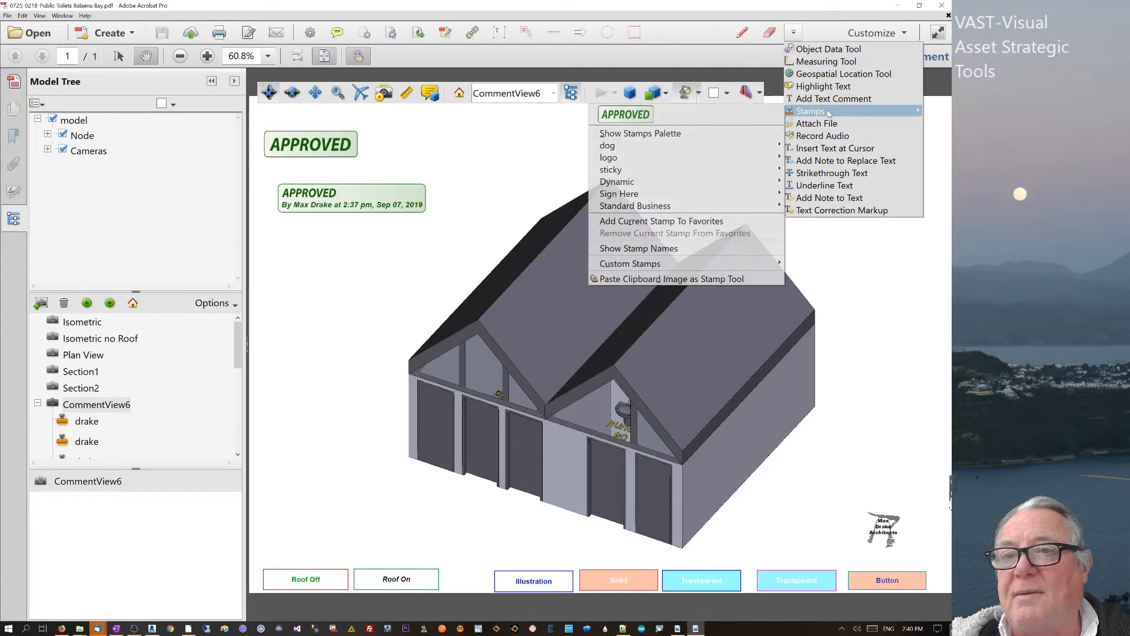
mouse_move(738, 193)
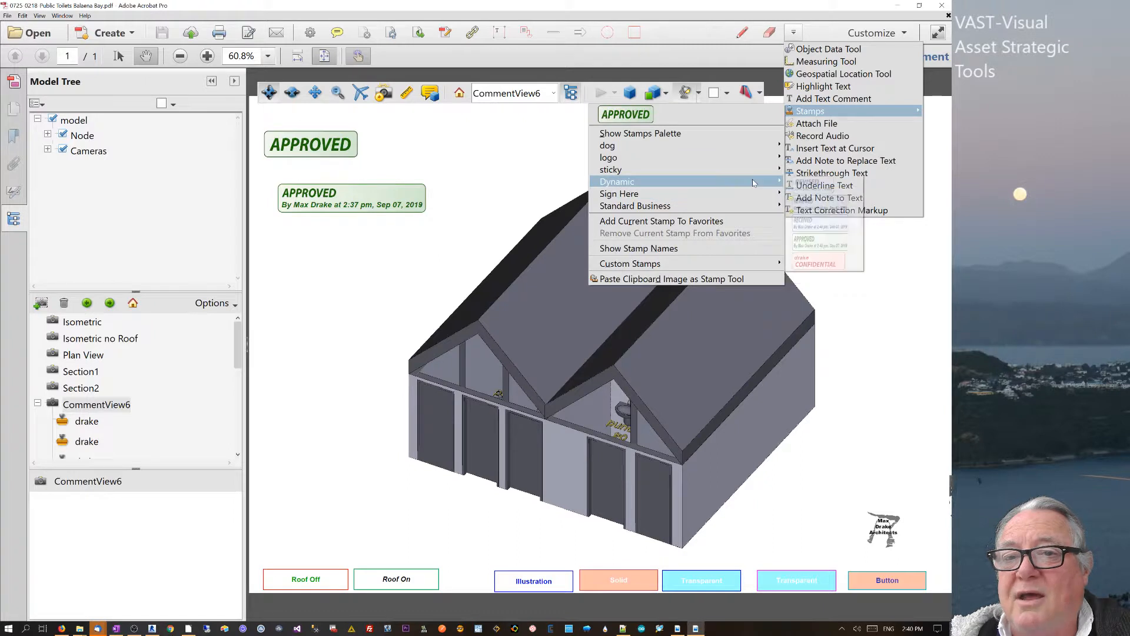
click(824, 200)
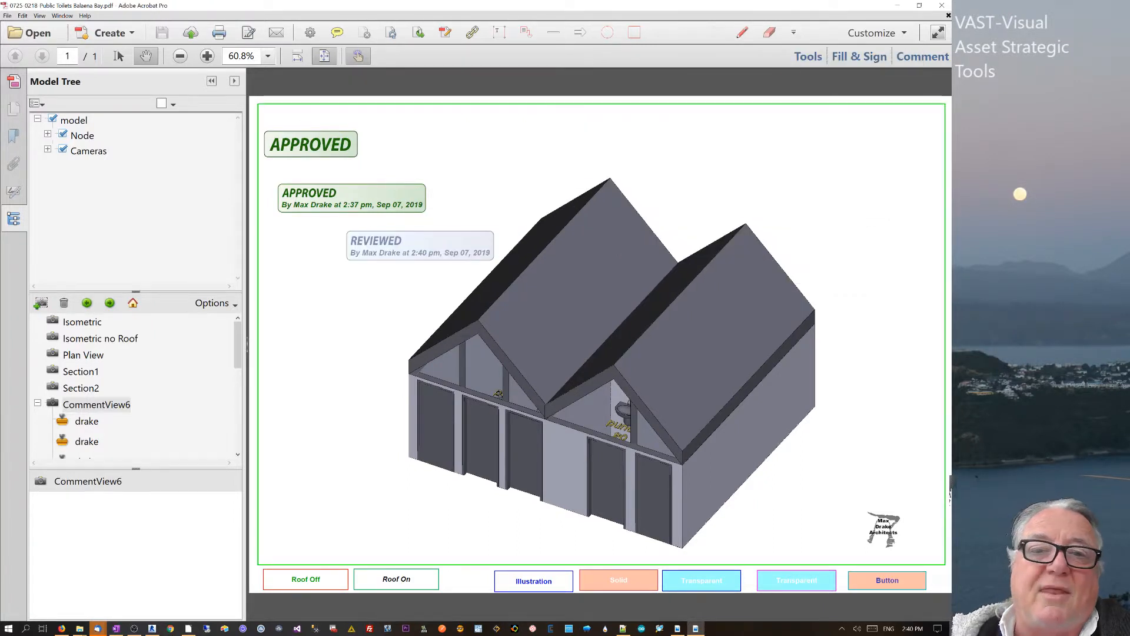
click(341, 241)
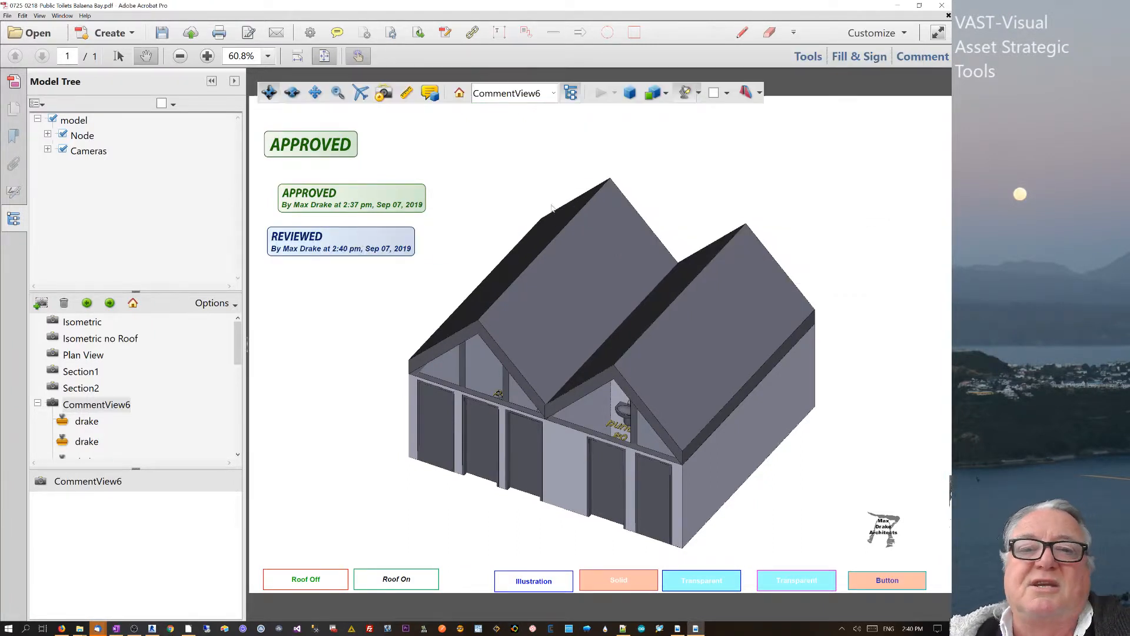
Show the Fill & Sign tools beside the page and dismiss the JavaScript Debugger.
click(852, 55)
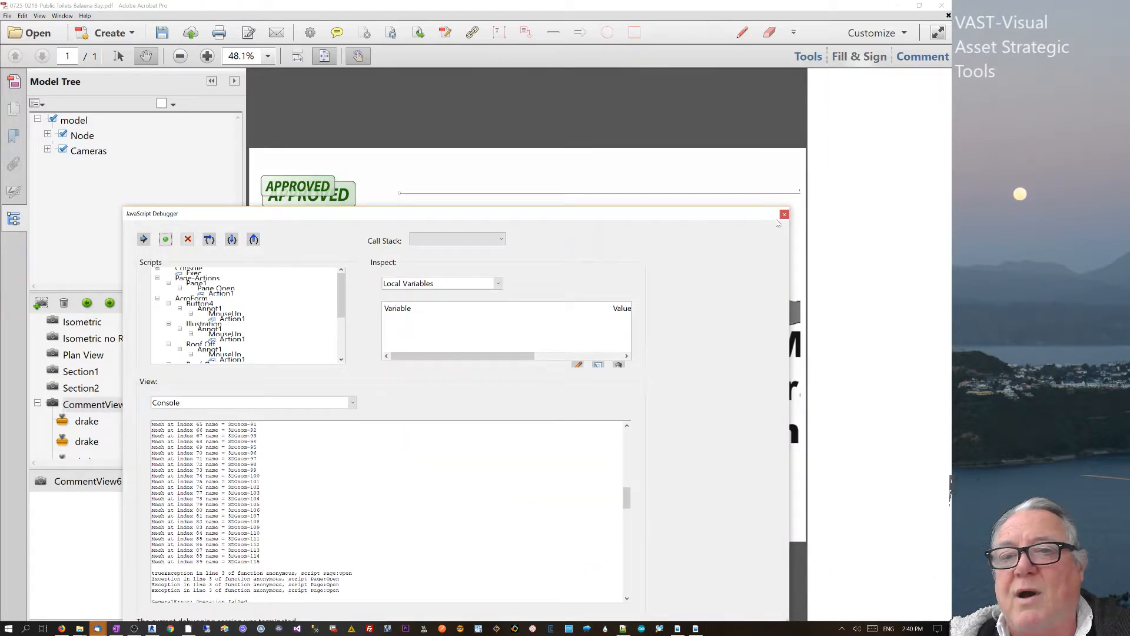
click(785, 214)
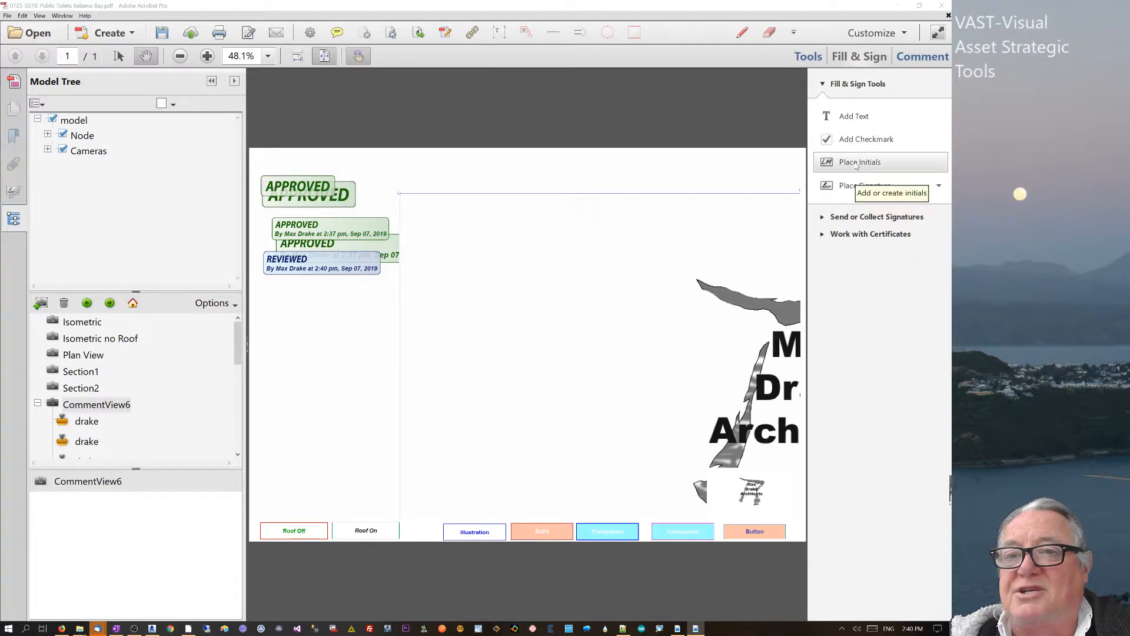
click(674, 113)
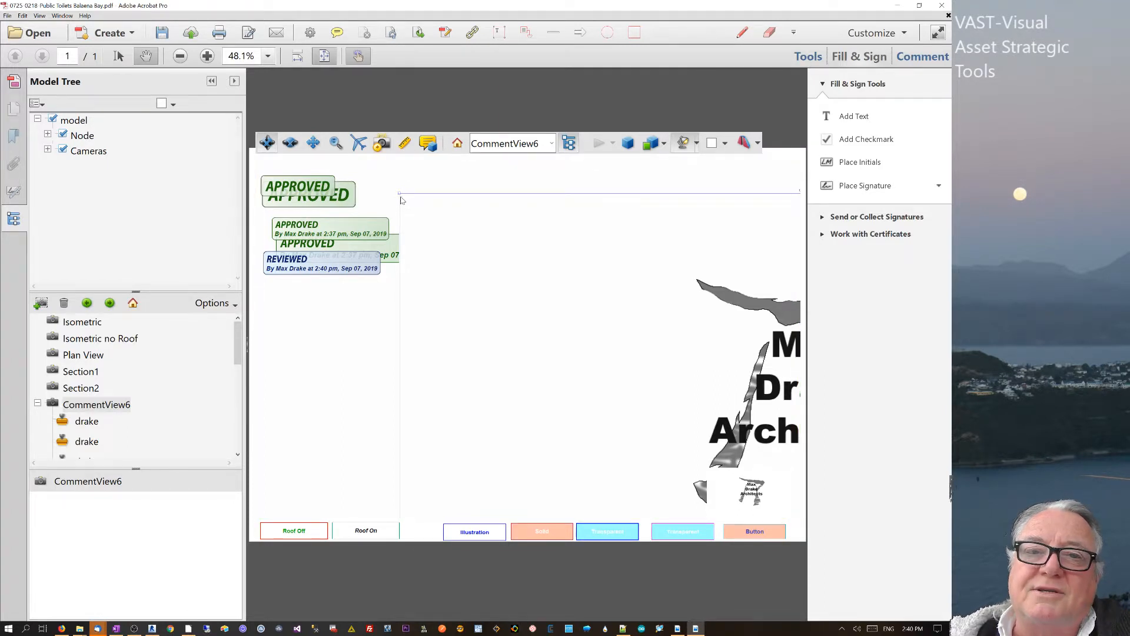
Orbit the building, restore CommentView6 and open the "thos repair" sticky note from the list of views and comments.
drag(588, 366, 756, 366)
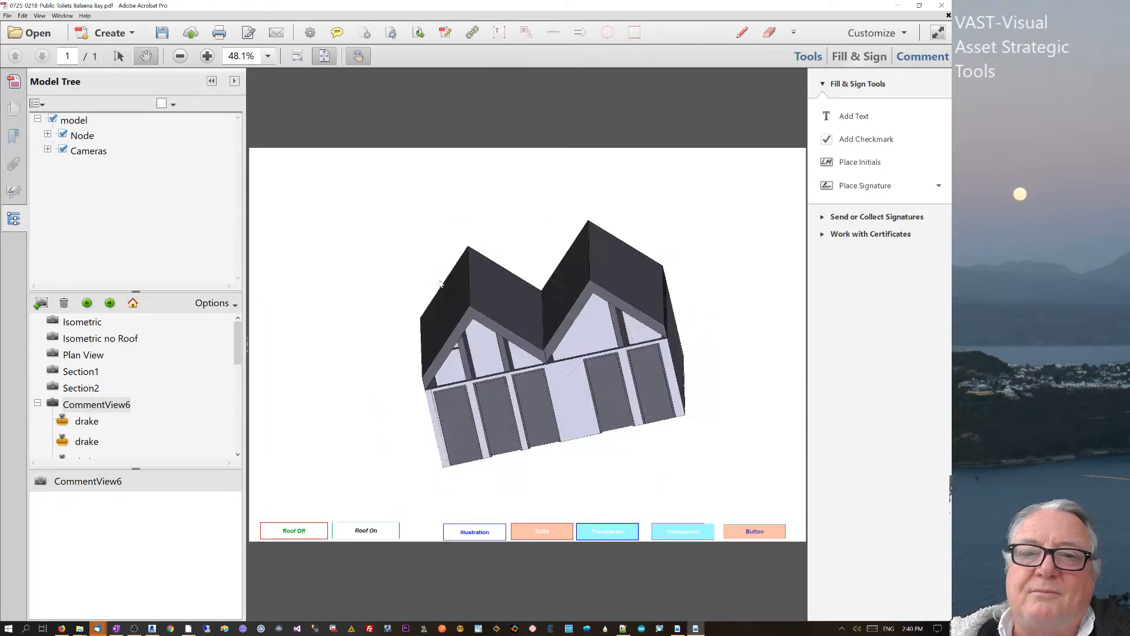
click(96, 404)
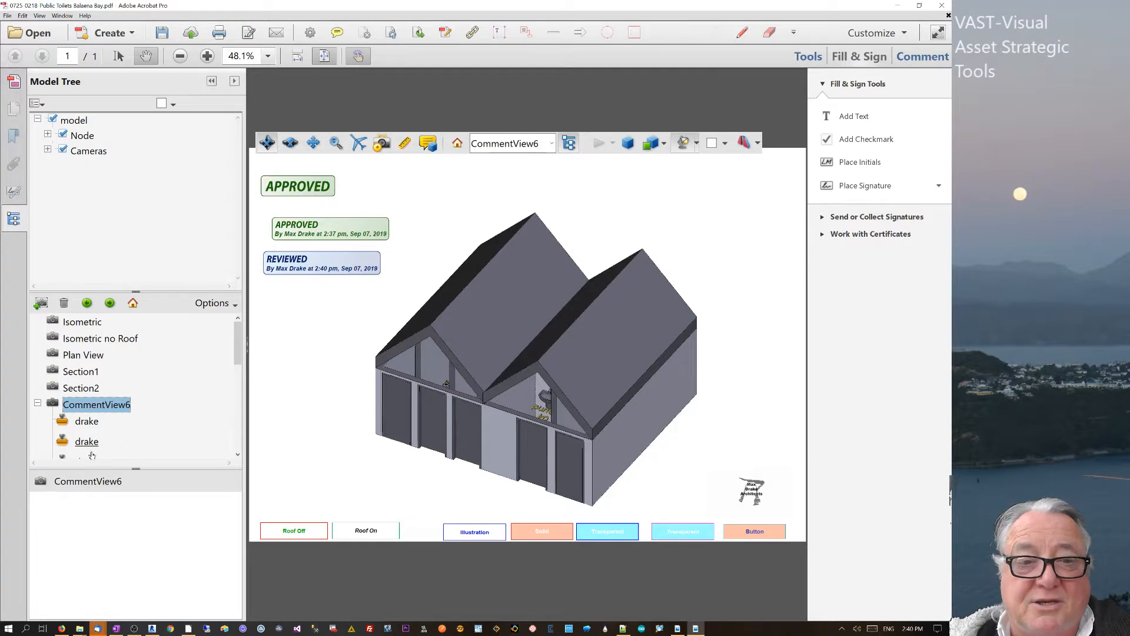
drag(239, 343, 234, 386)
click(76, 387)
click(77, 388)
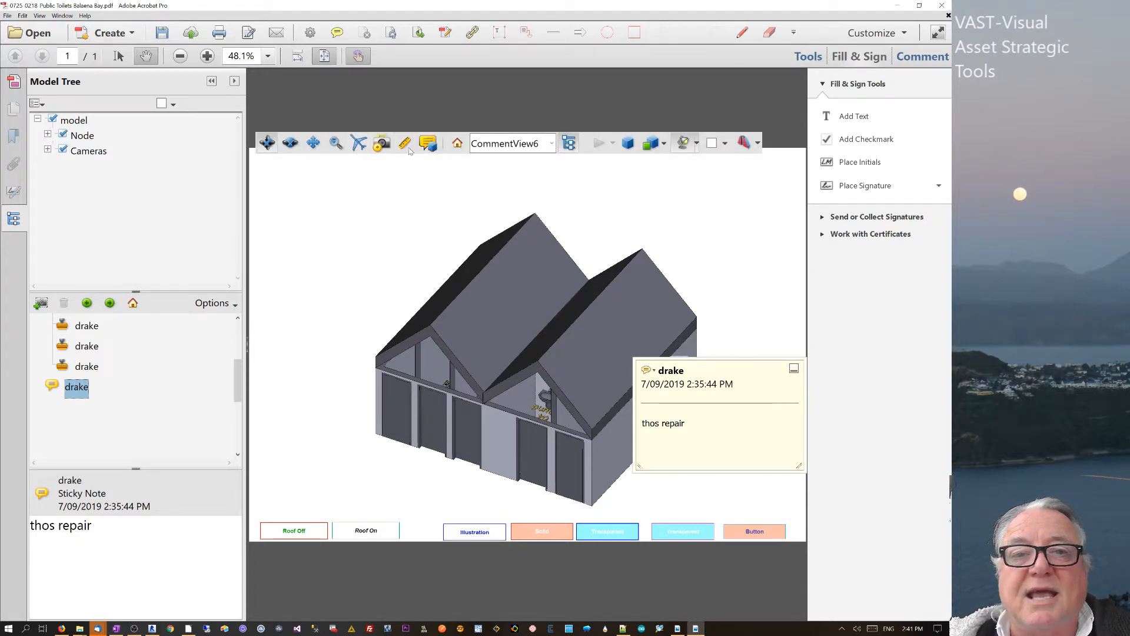
Add a 3D comment to the building's leftmost door frame, inserting "door frame mogadored" into the default coordinate text.
drag(375, 388, 303, 395)
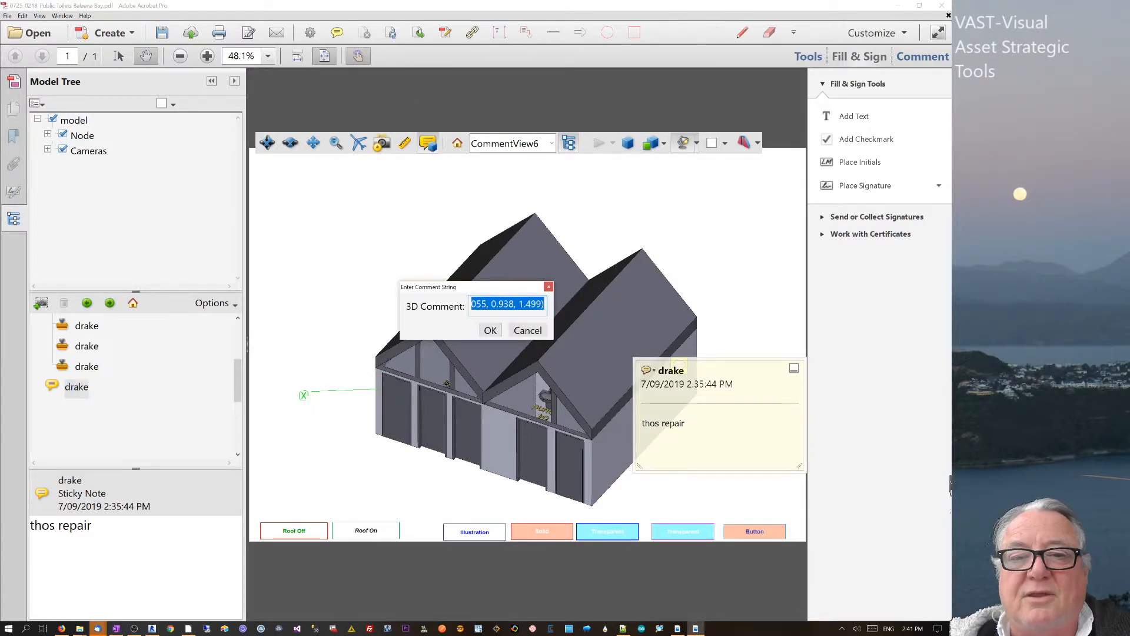
click(493, 304)
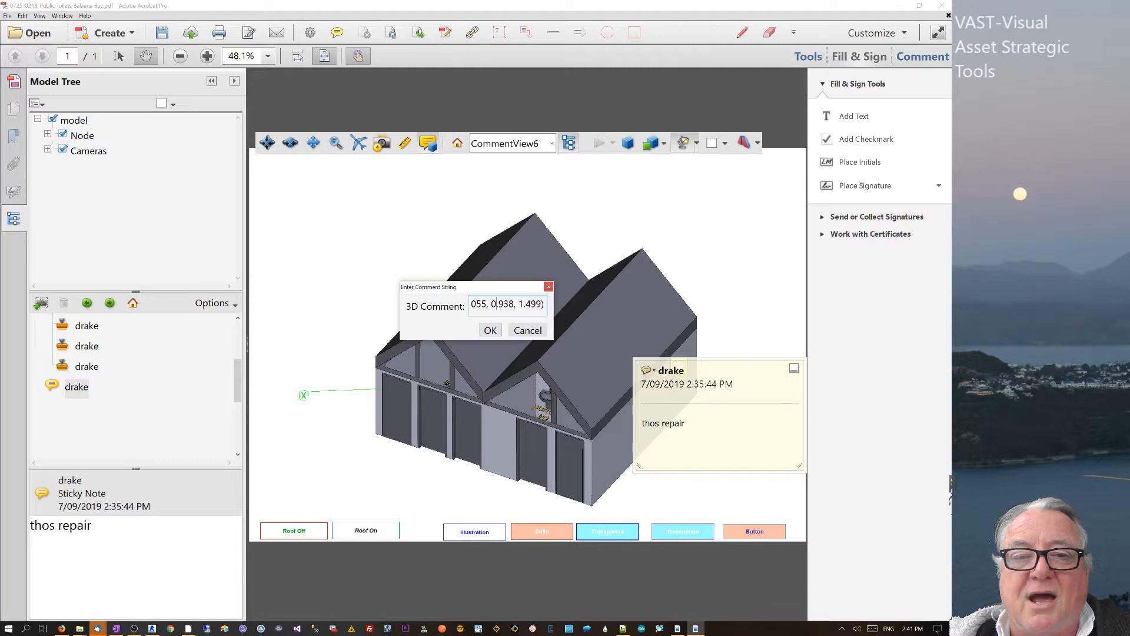
text(door fra)
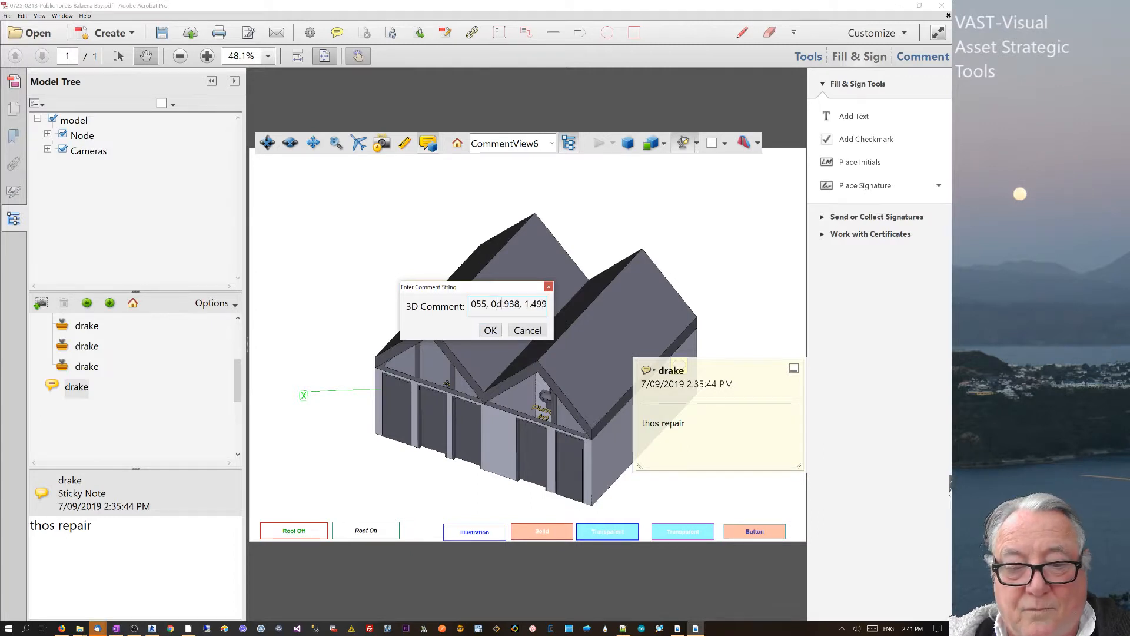
text(me moga)
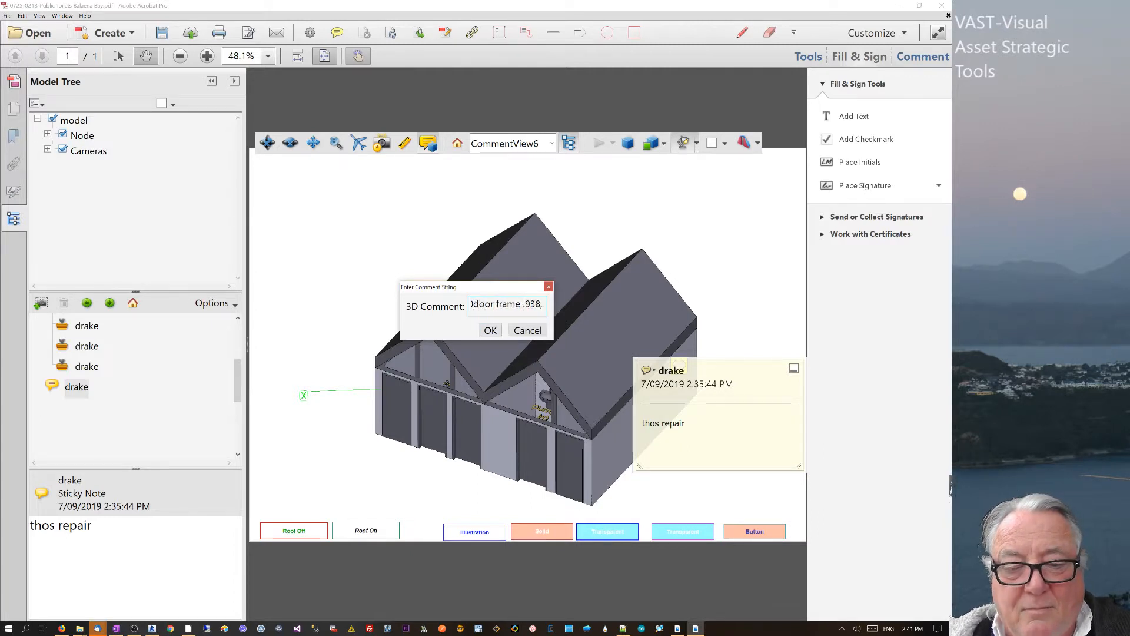
text(dored)
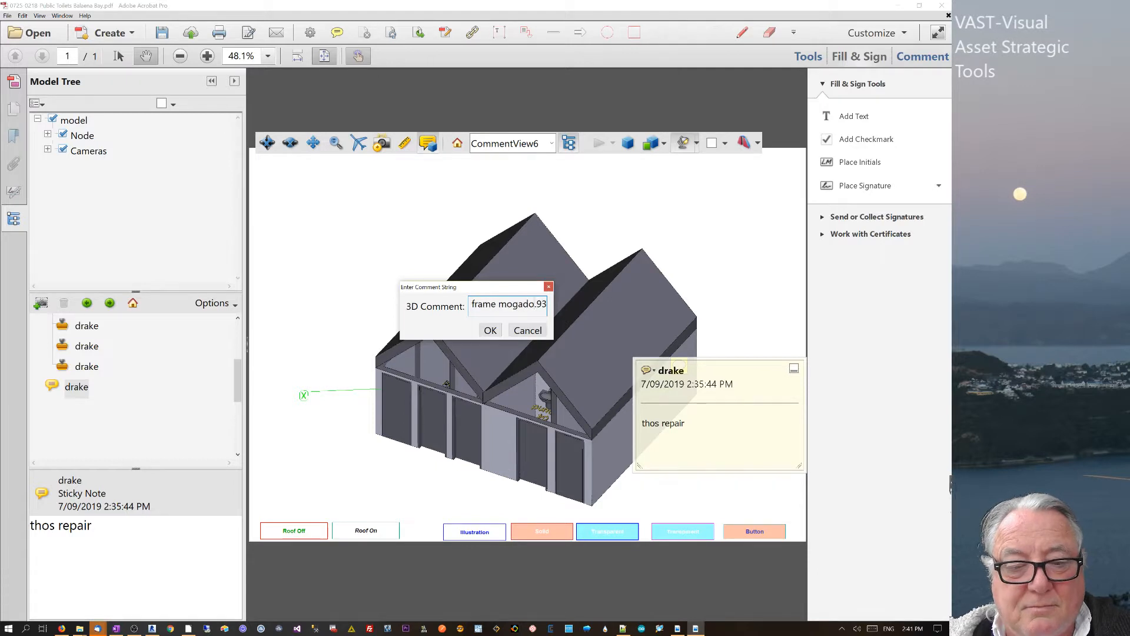
click(491, 331)
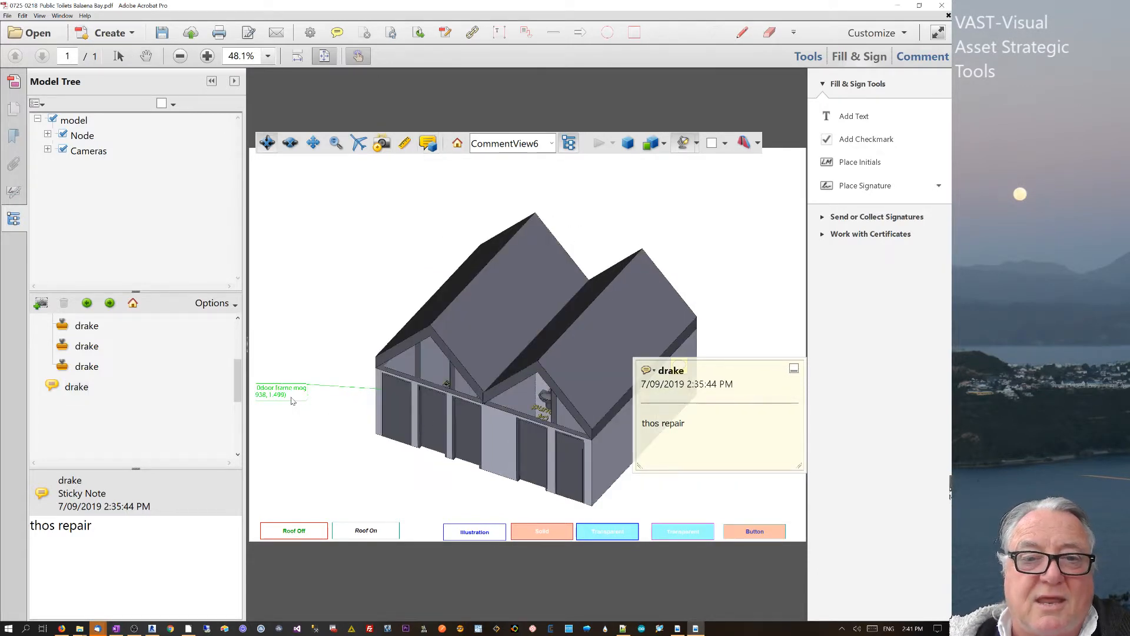
View the door frame comment from another angle, save the file and look for the comment in the views list.
drag(338, 429, 511, 376)
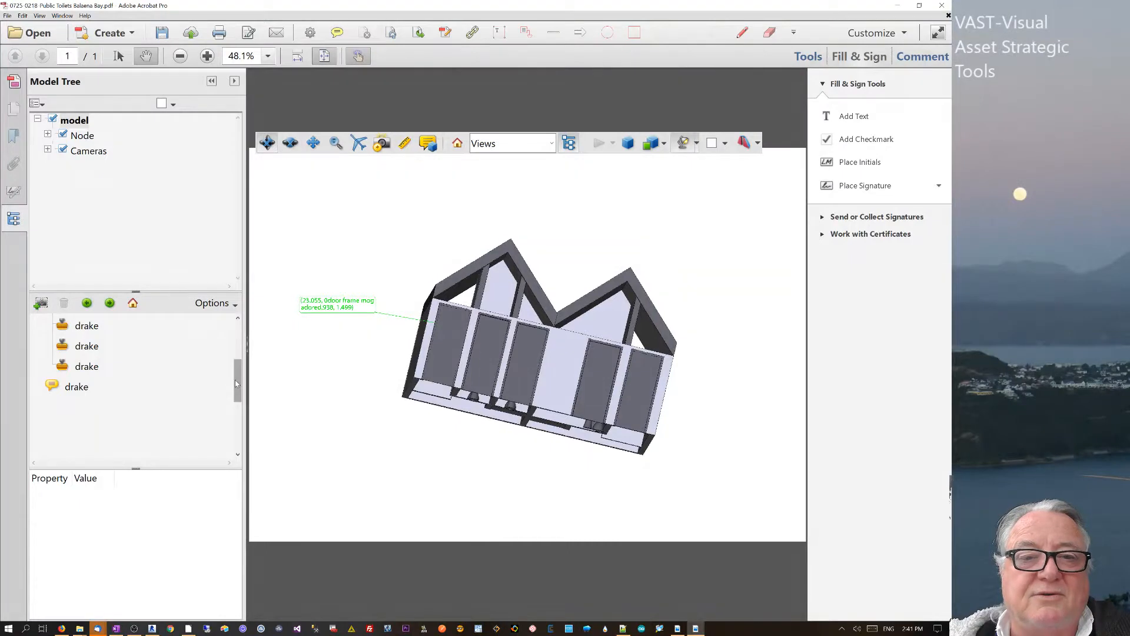
scroll(235, 380, up, 3)
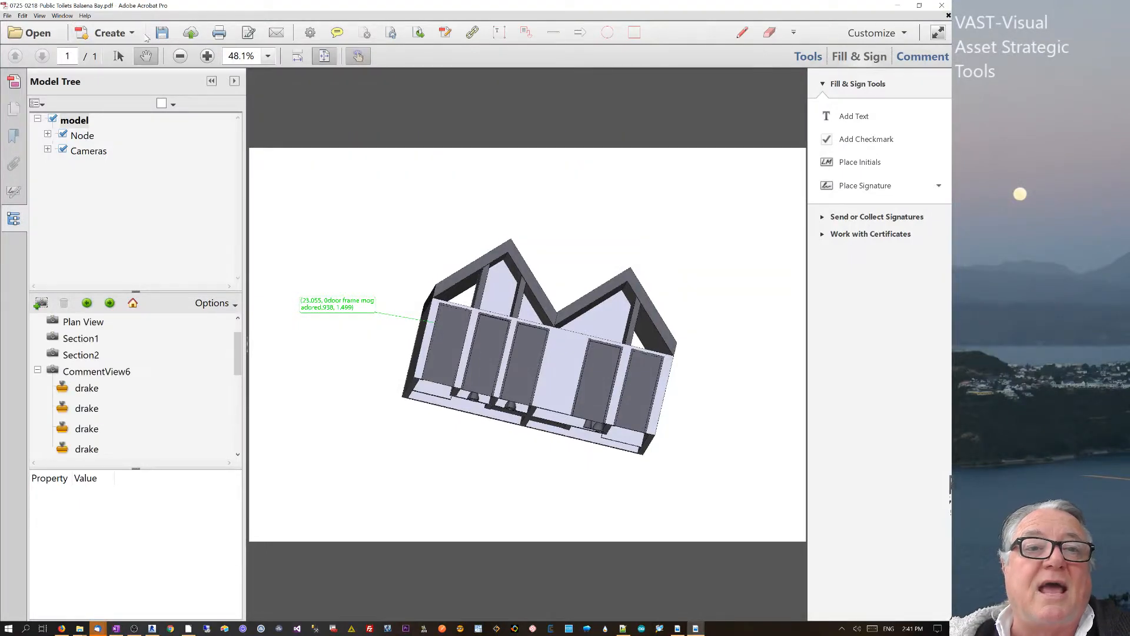
mouse_move(399, 293)
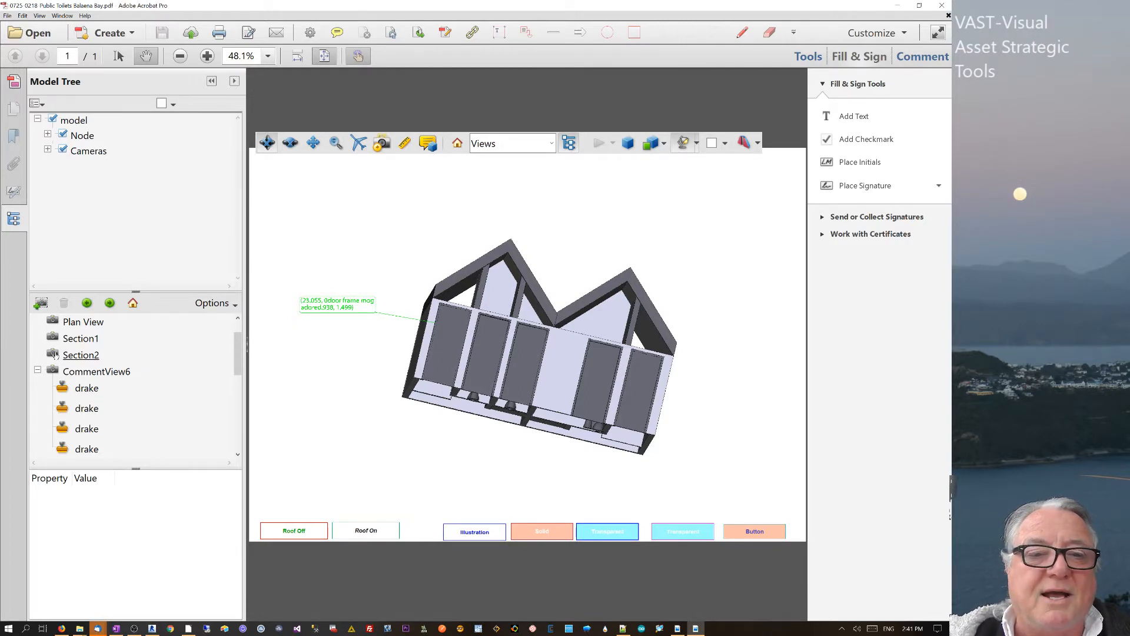
drag(238, 347, 239, 370)
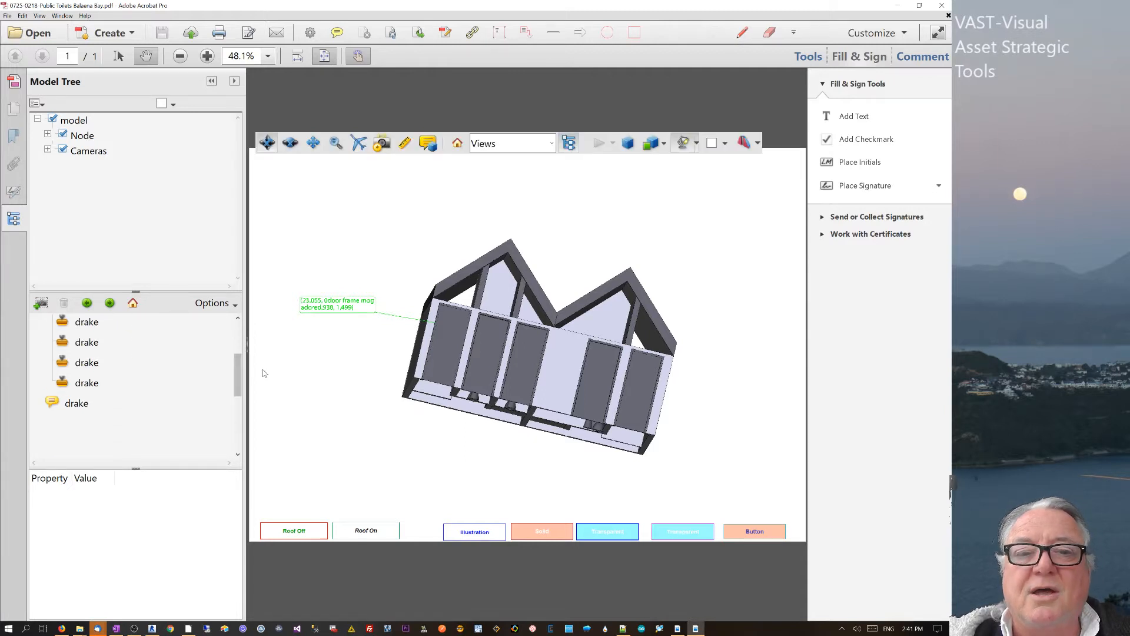
Orbit the commented model, inspect the first Approved stamp's details and restore CommentView6.
mouse_move(342, 351)
mouse_down()
mouse_move(294, 410)
mouse_move(487, 423)
mouse_move(474, 417)
mouse_move(475, 389)
mouse_move(316, 404)
mouse_move(353, 274)
mouse_move(345, 262)
mouse_move(354, 349)
mouse_up()
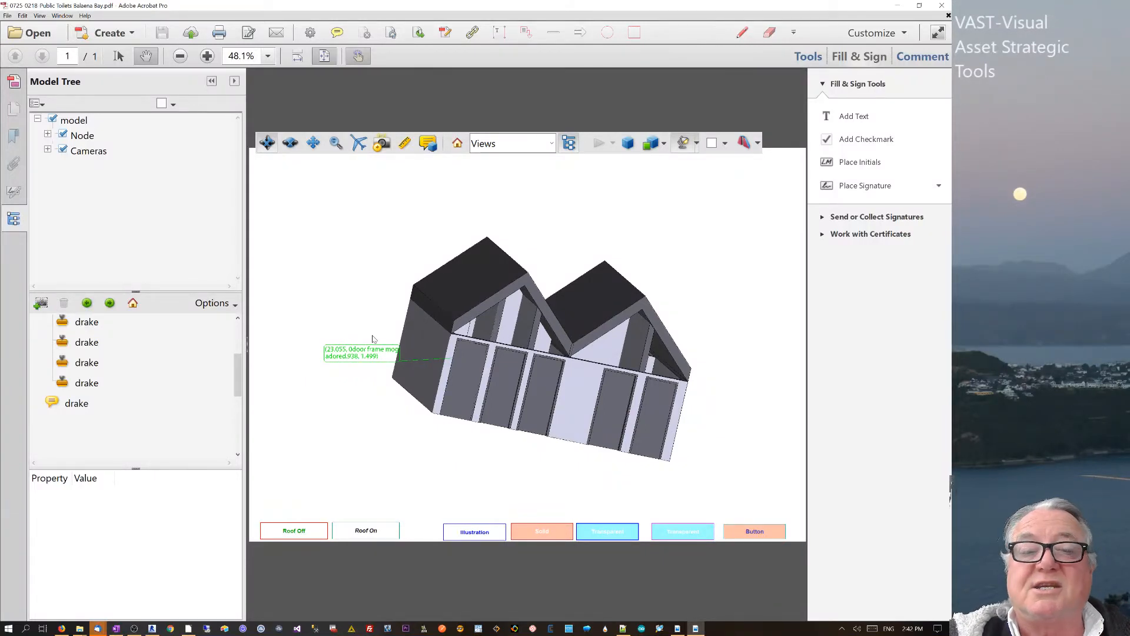
click(107, 321)
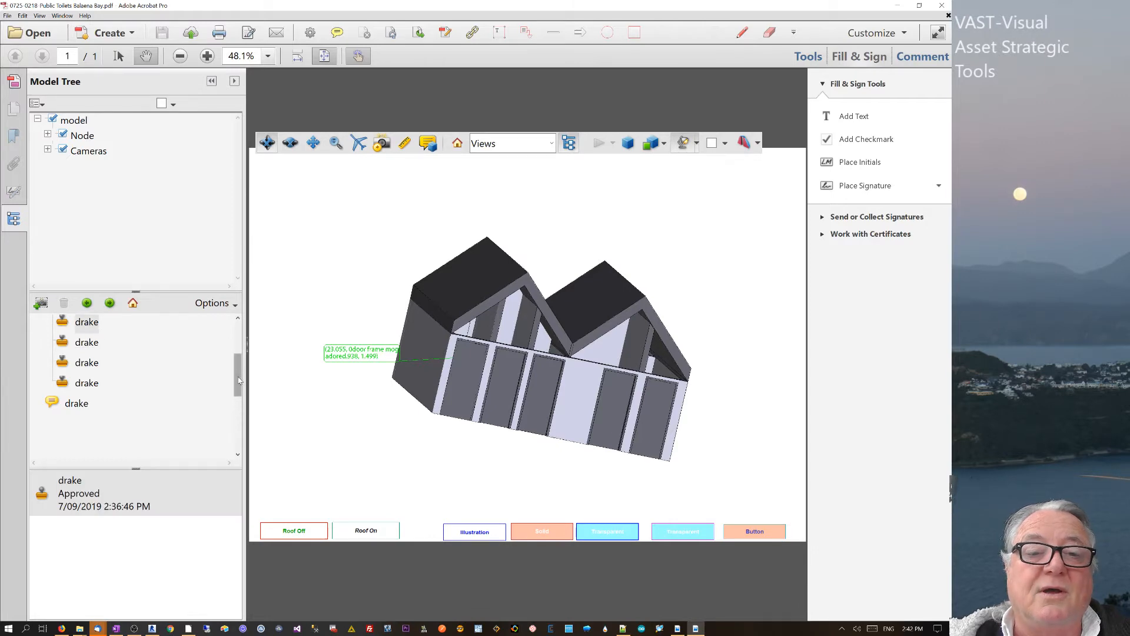
scroll(238, 380, up, 2)
click(104, 406)
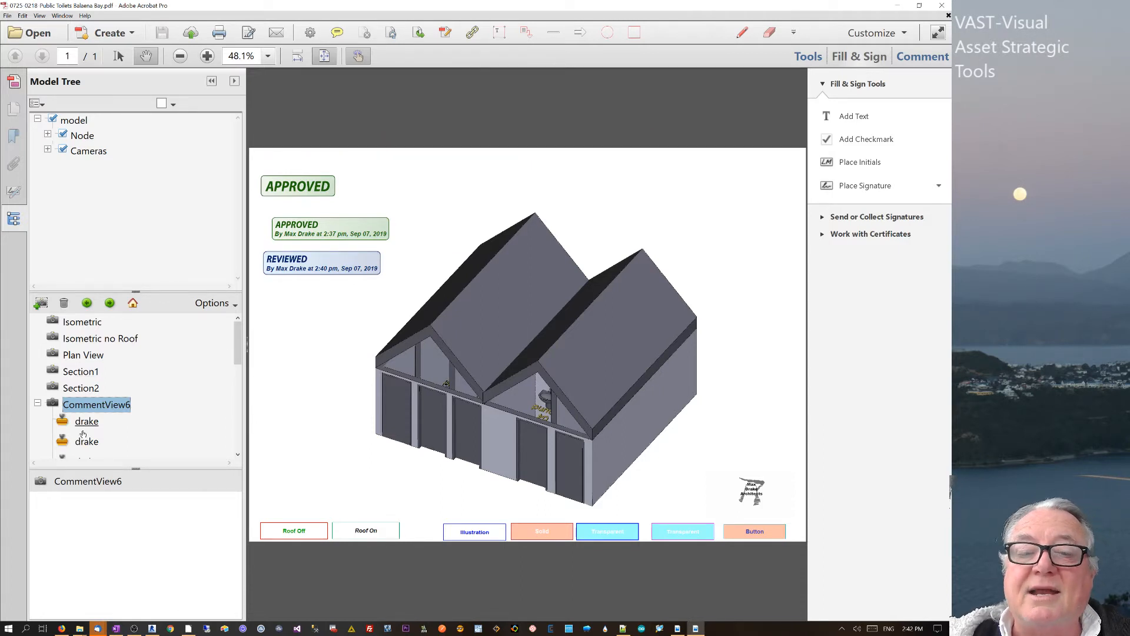
Place a plain Approved stamp beside the building in the Isometric view and save the file.
click(82, 323)
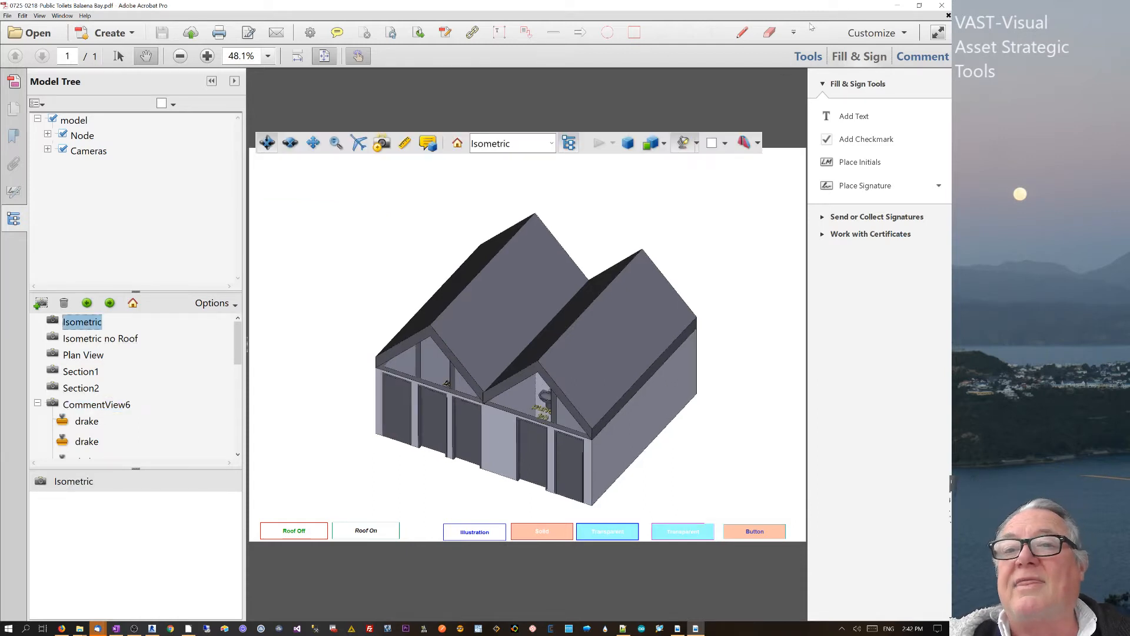
click(793, 33)
mouse_move(811, 110)
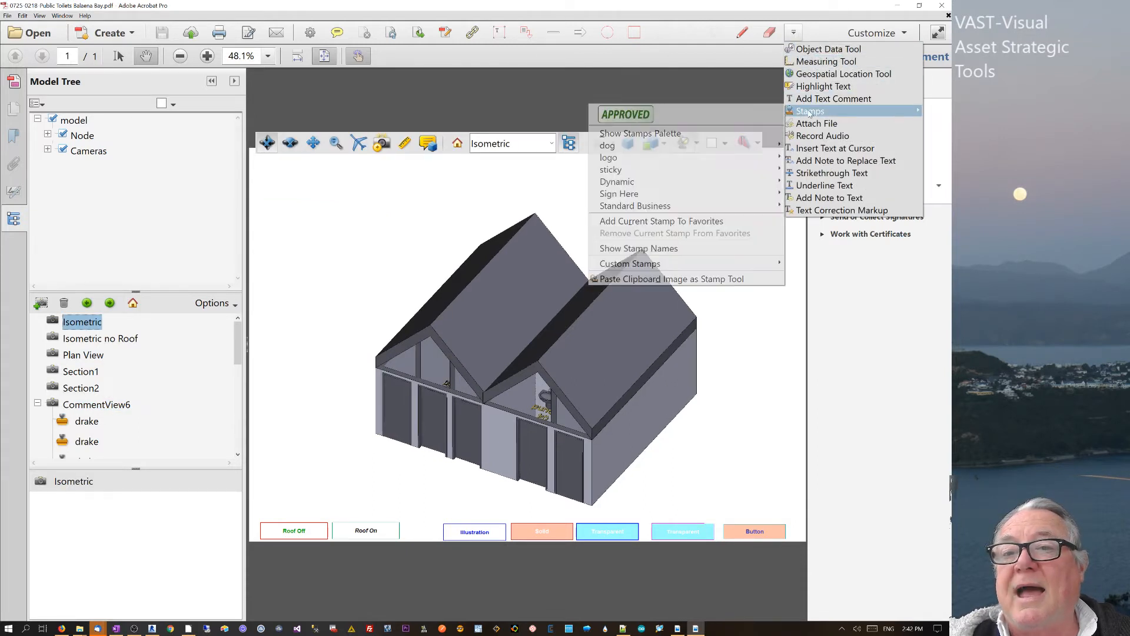
click(645, 118)
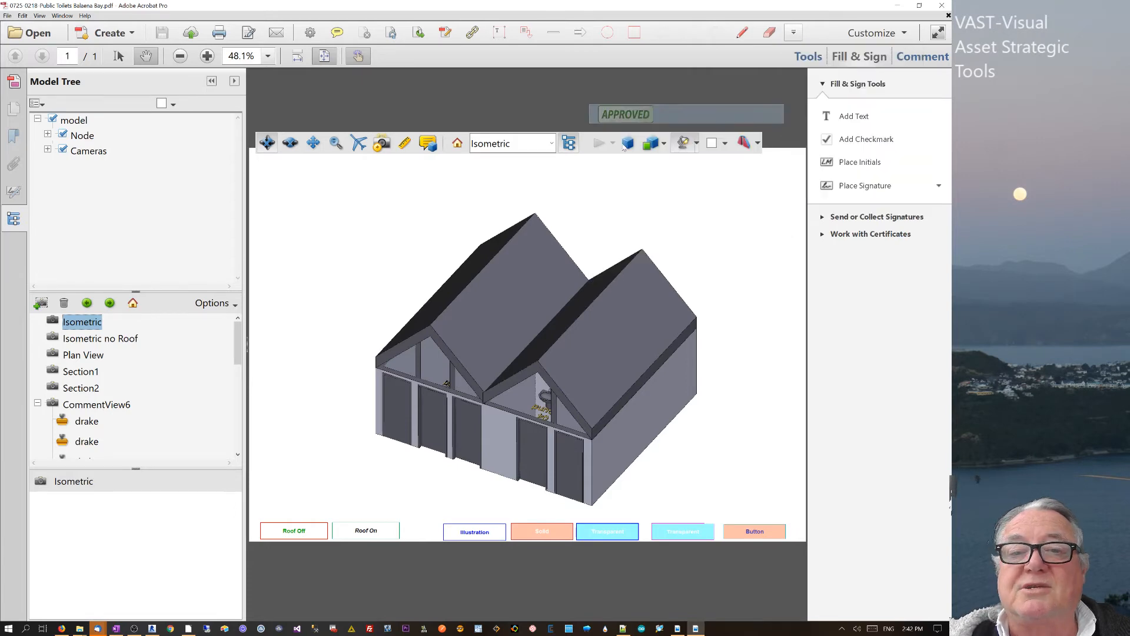
click(311, 230)
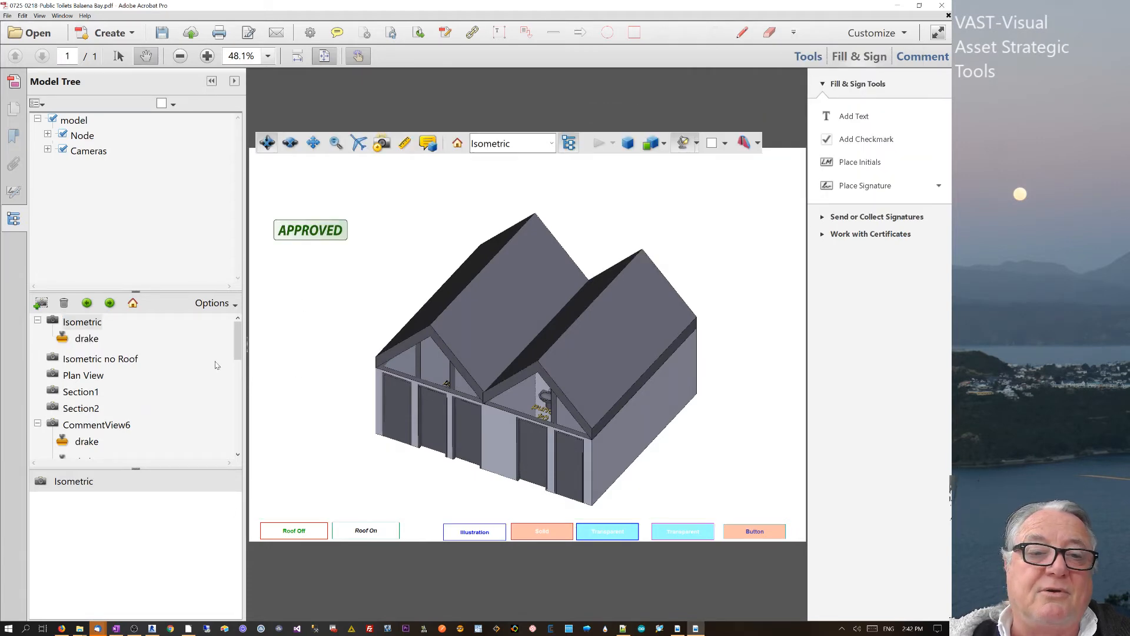
mouse_move(238, 341)
mouse_down()
mouse_move(238, 398)
mouse_move(239, 322)
mouse_up()
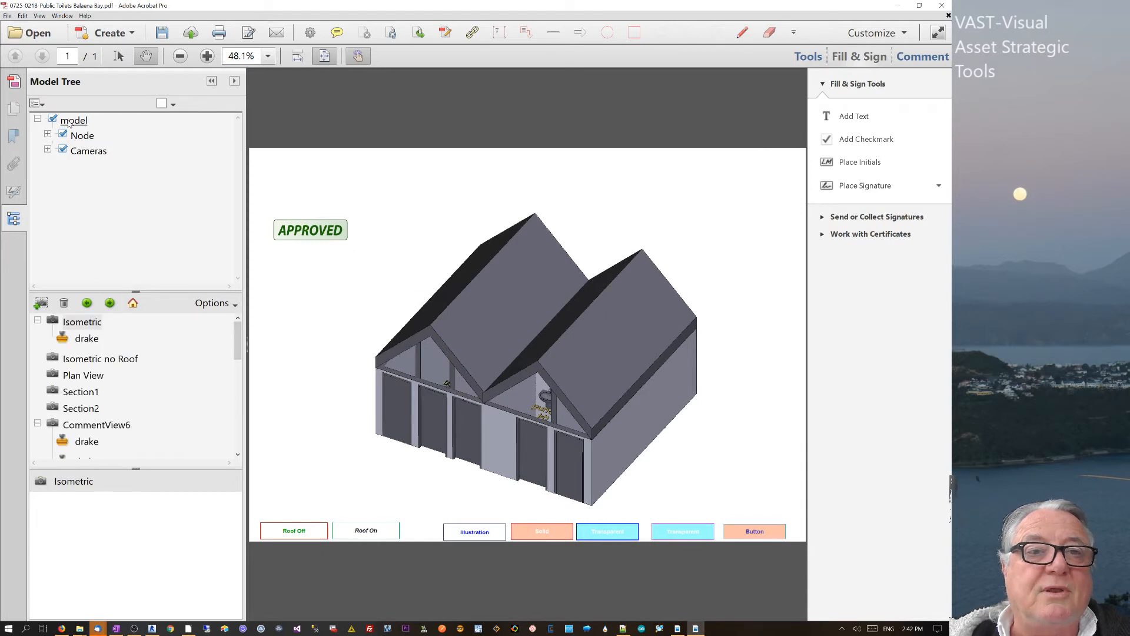
click(161, 33)
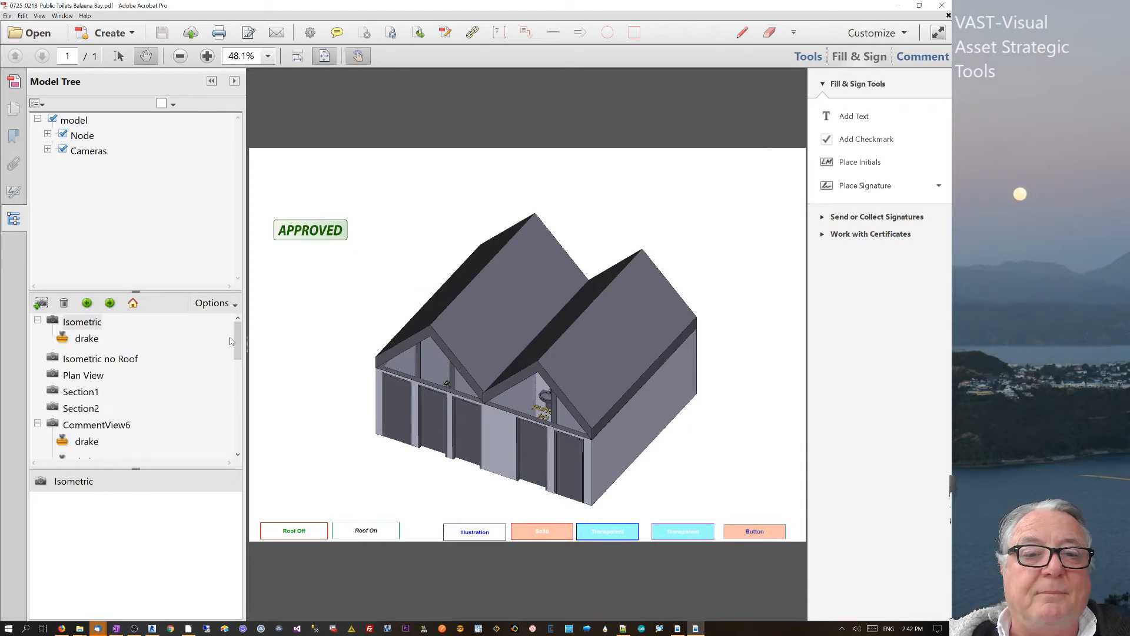
Orbit slightly away from the Isometric view and recall its Approved stamp from the views list.
mouse_move(294, 286)
drag(294, 285, 297, 283)
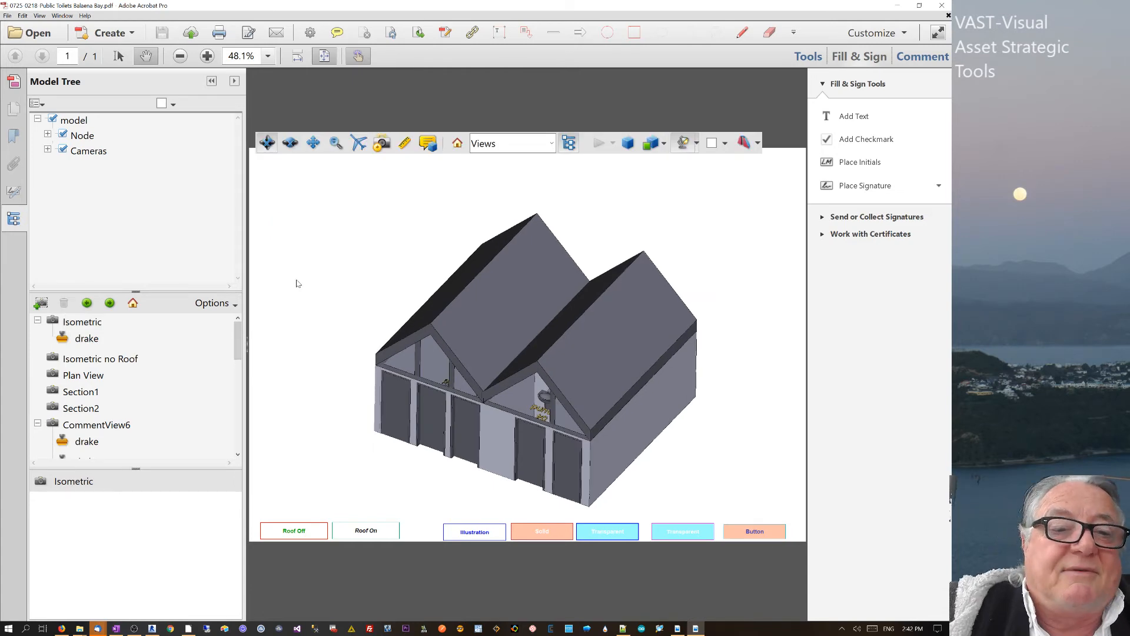
click(88, 345)
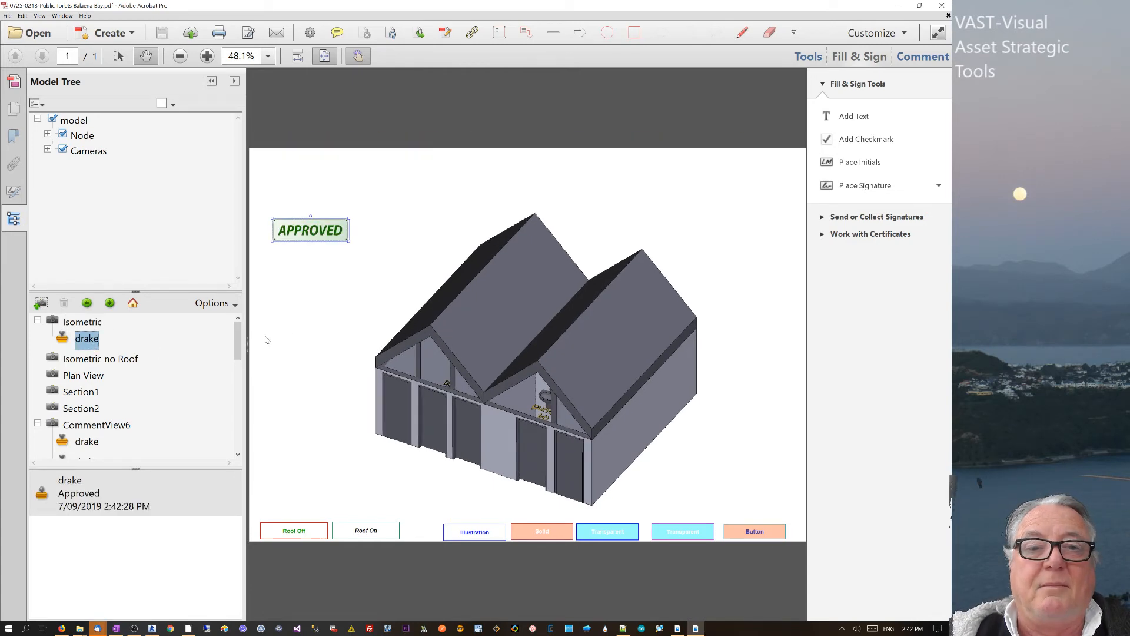
mouse_move(331, 335)
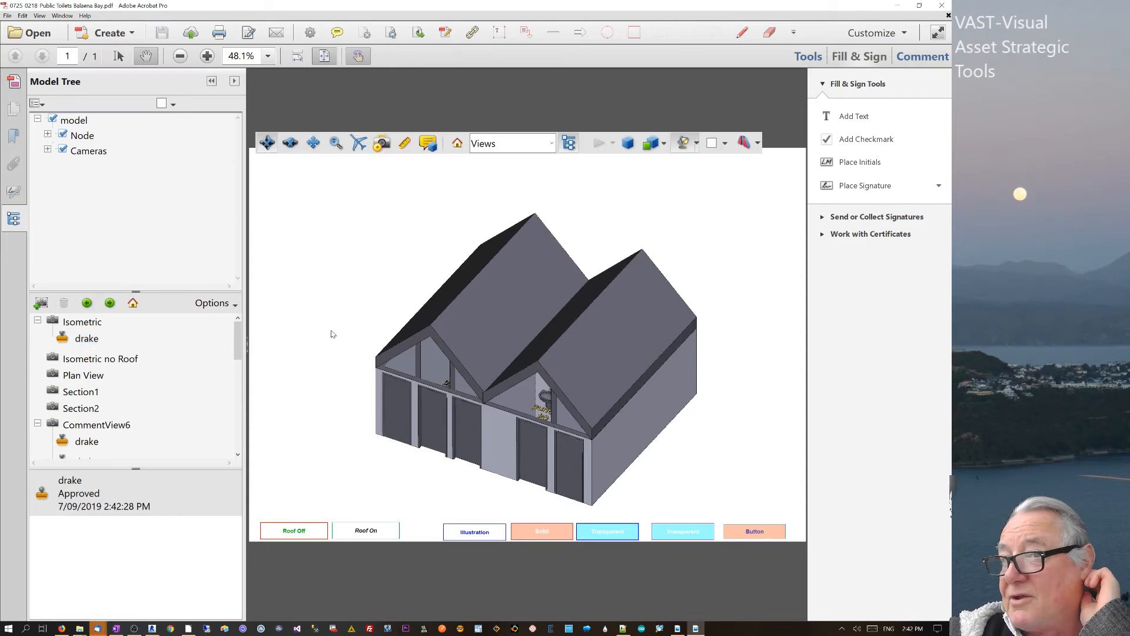